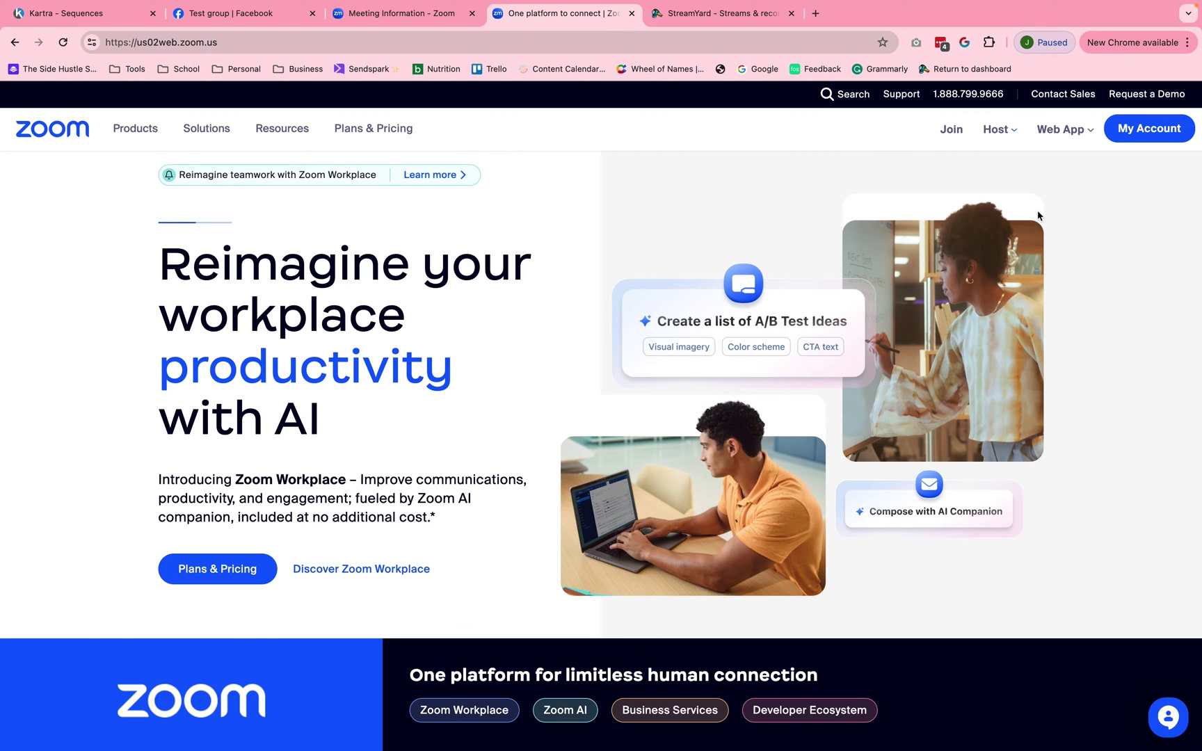
- Under In Meeting (Advanced), tick Custom Live Streaming Service for meeting livestreaming and save
click(1143, 135)
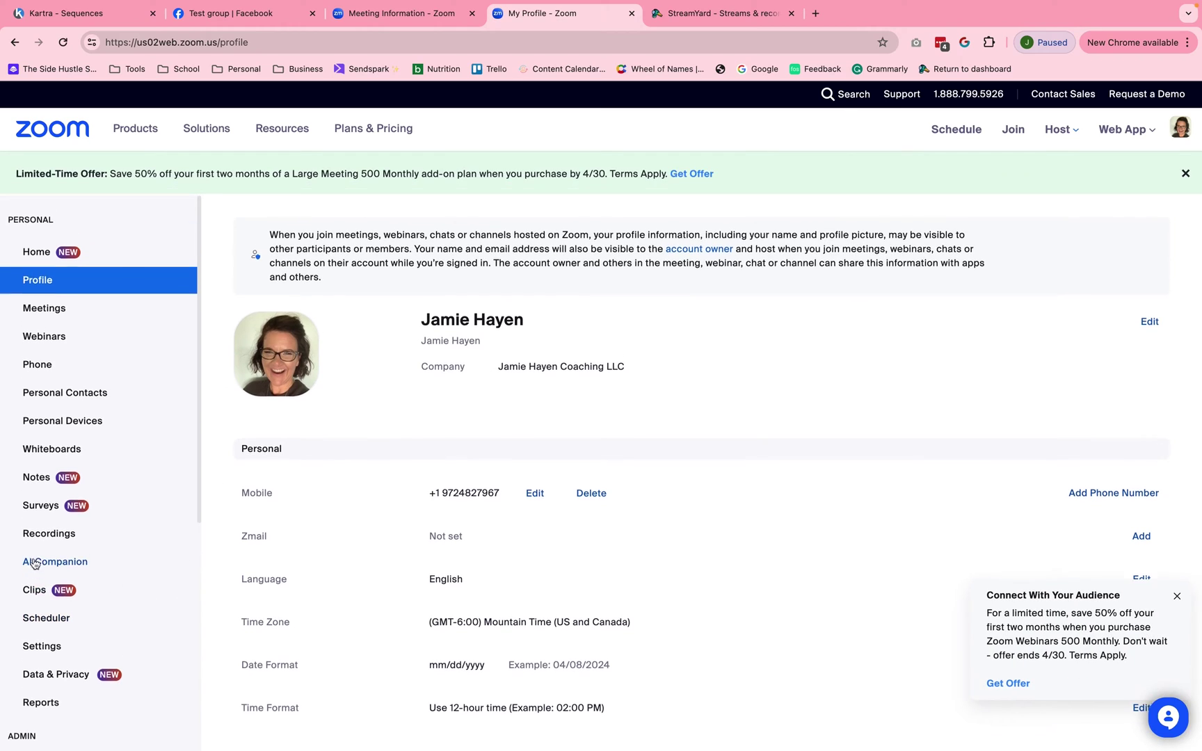
click(57, 650)
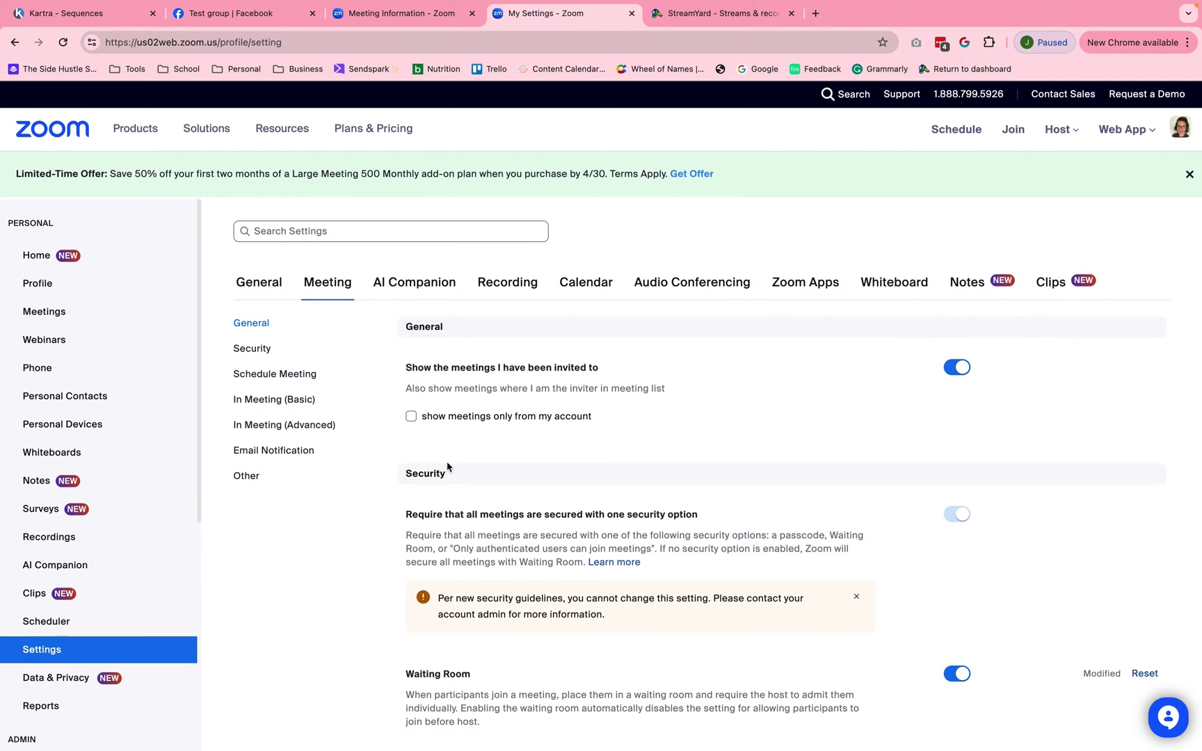
click(278, 430)
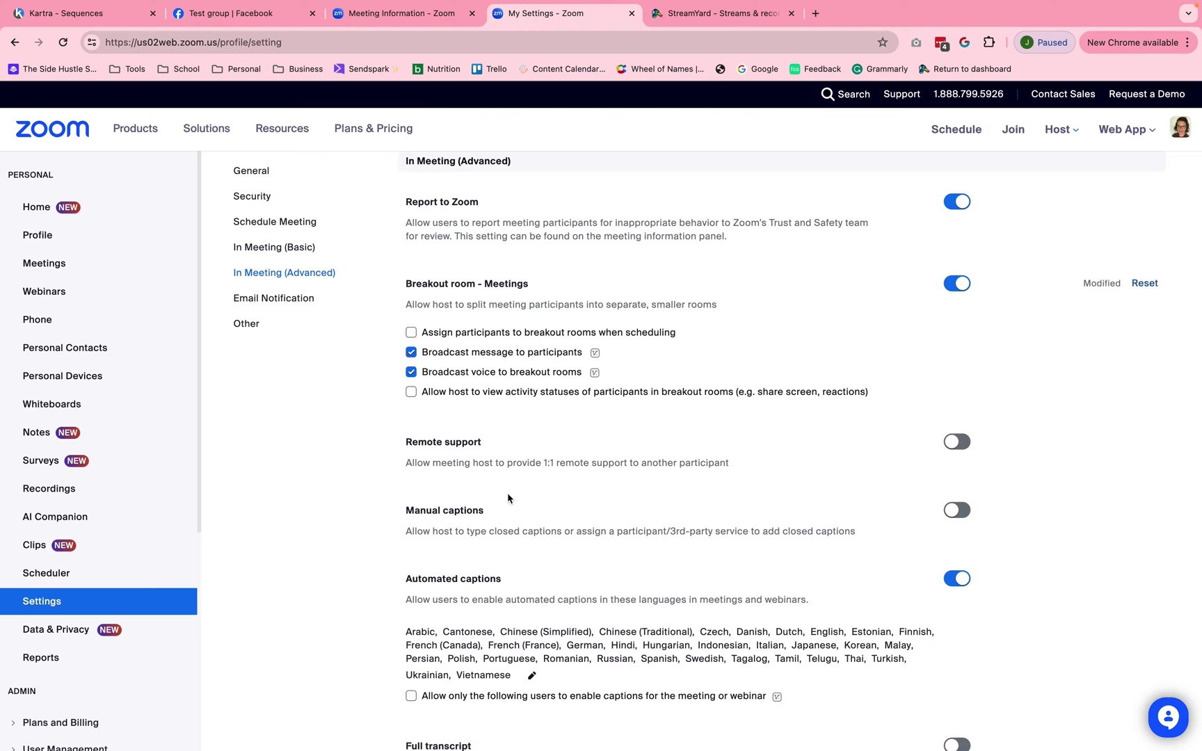
scroll(508, 497, down, 20)
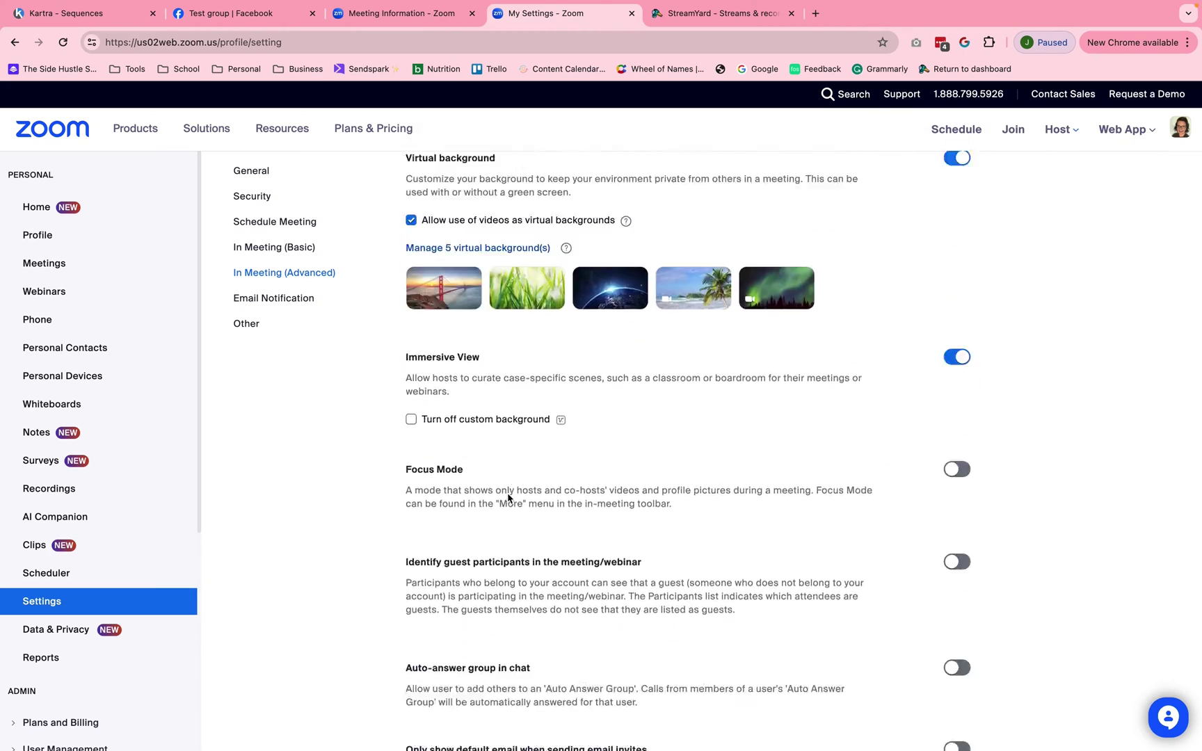
scroll(507, 494, down, 10)
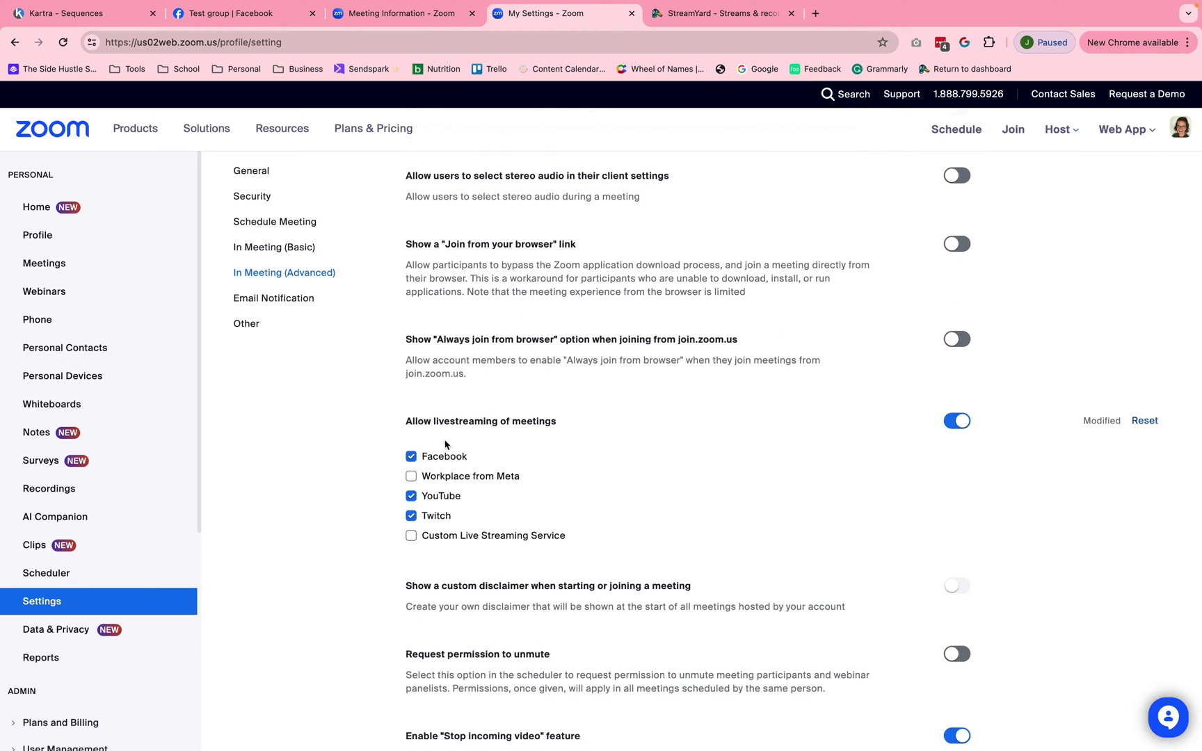
drag(411, 417, 622, 423)
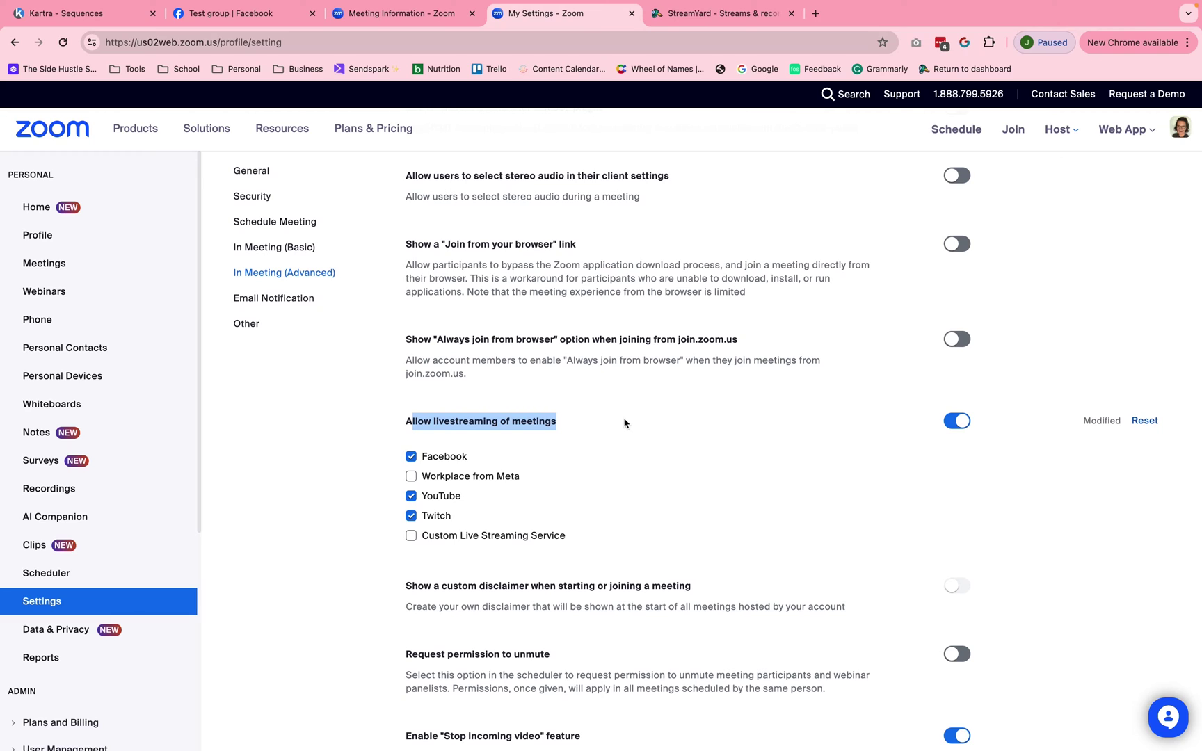
scroll(624, 423, down, 3)
drag(420, 435, 585, 441)
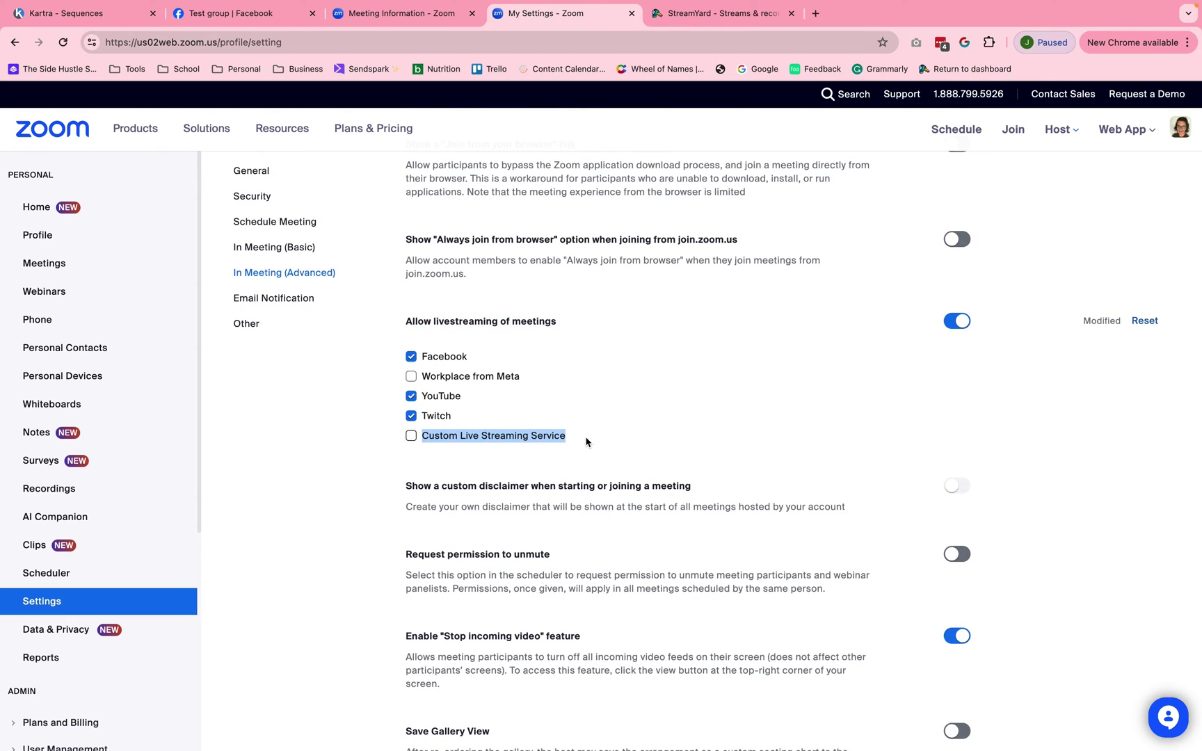
click(411, 436)
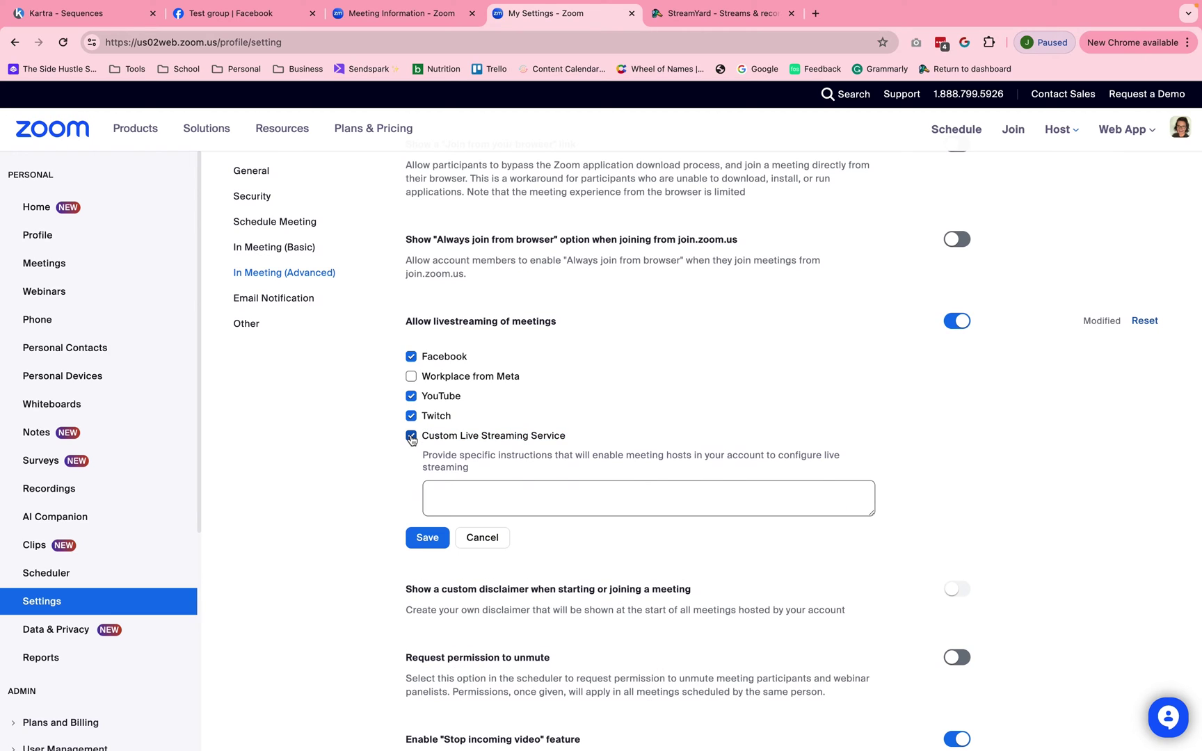
click(428, 538)
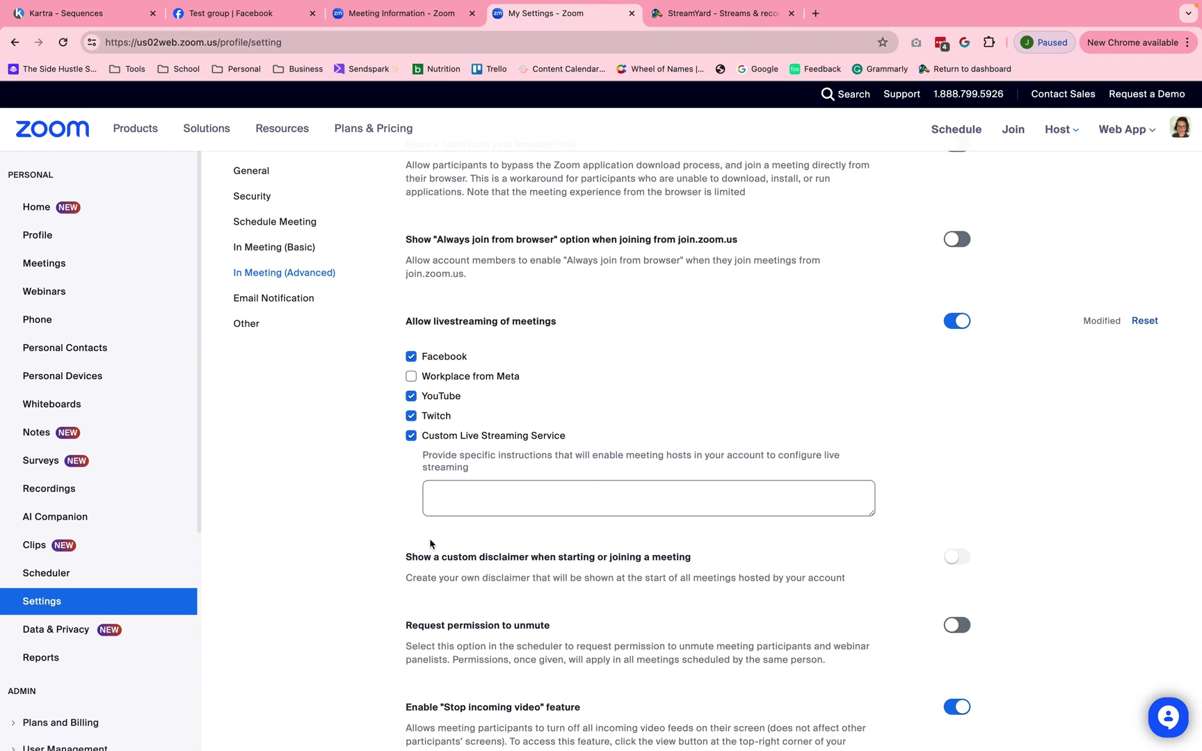
key(super+2)
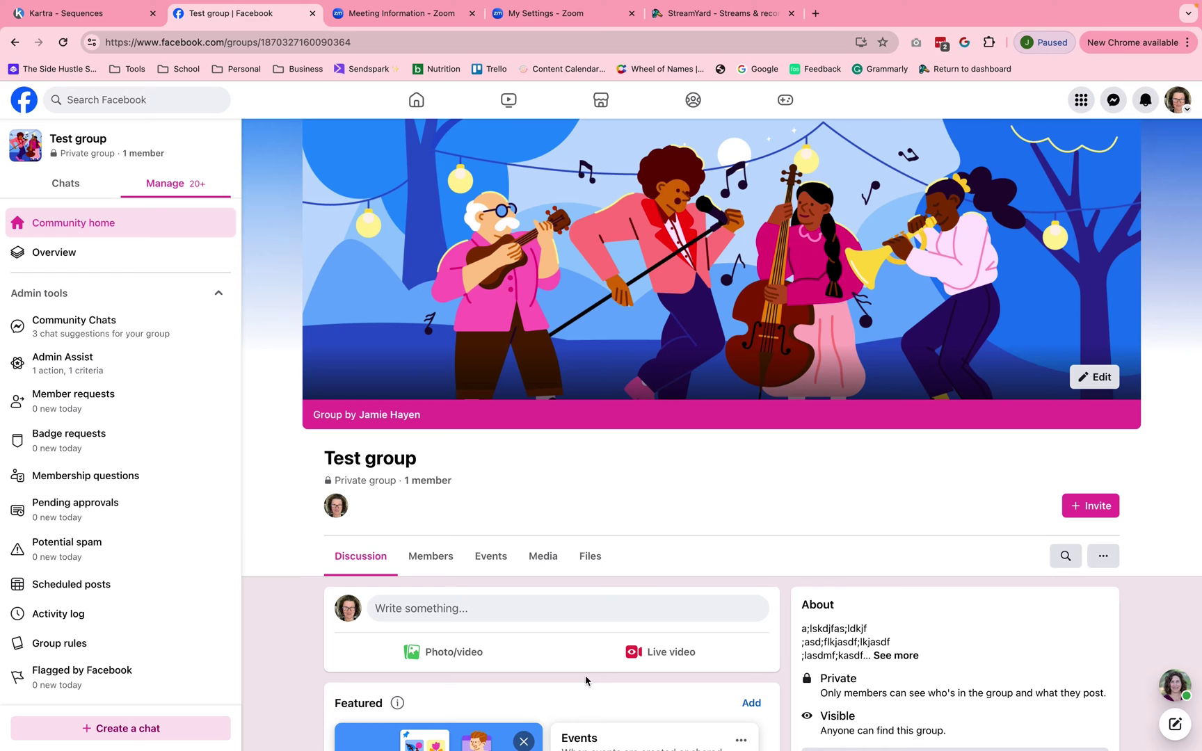
- Start a new post in the Test group and choose Live video from More
scroll(626, 647, down, 4)
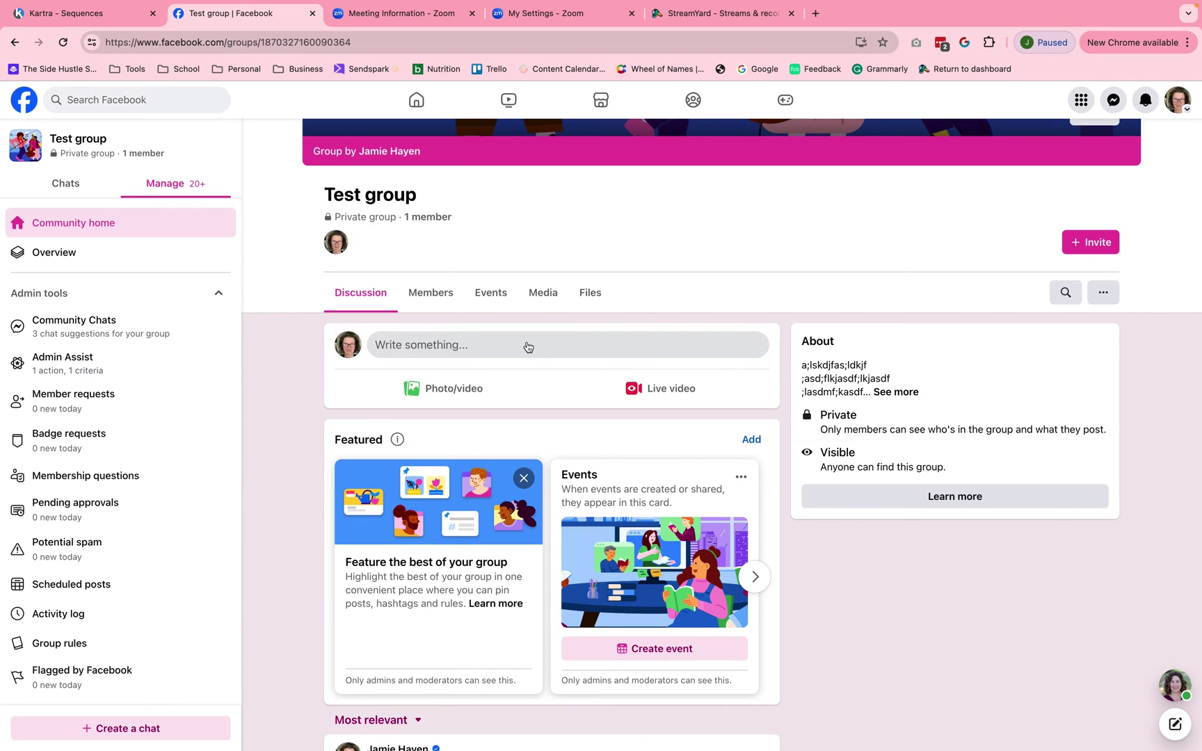
click(464, 350)
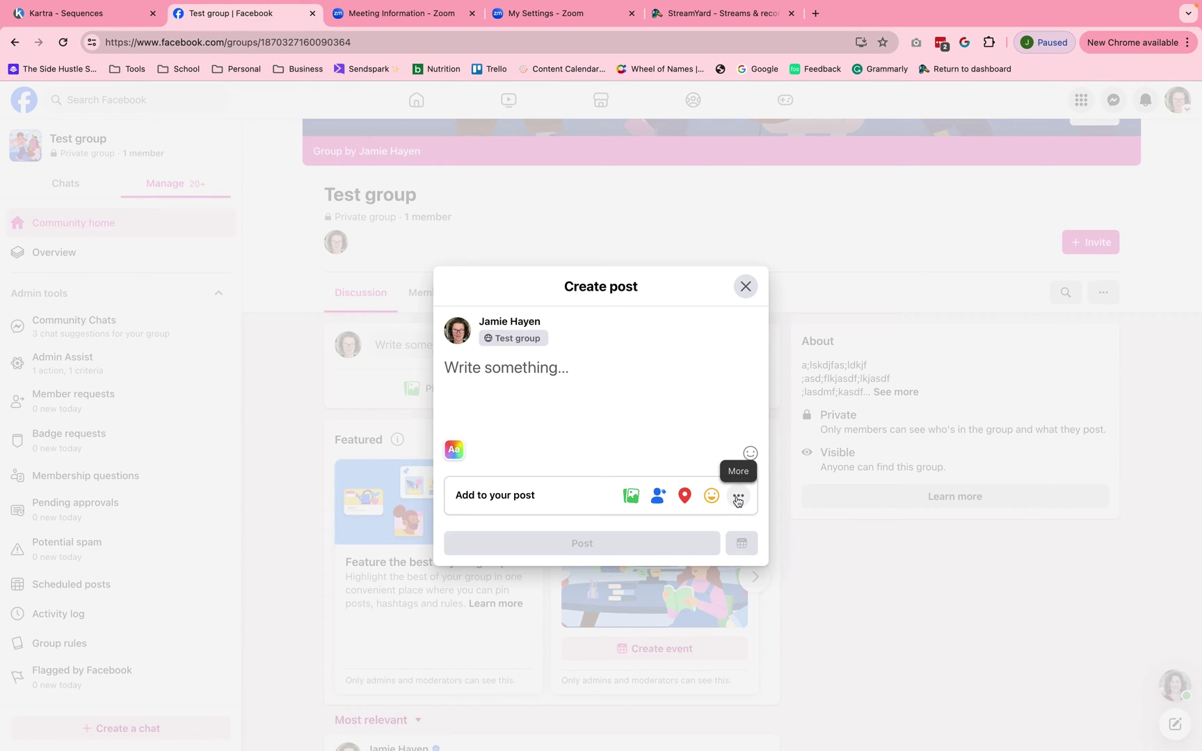
click(738, 498)
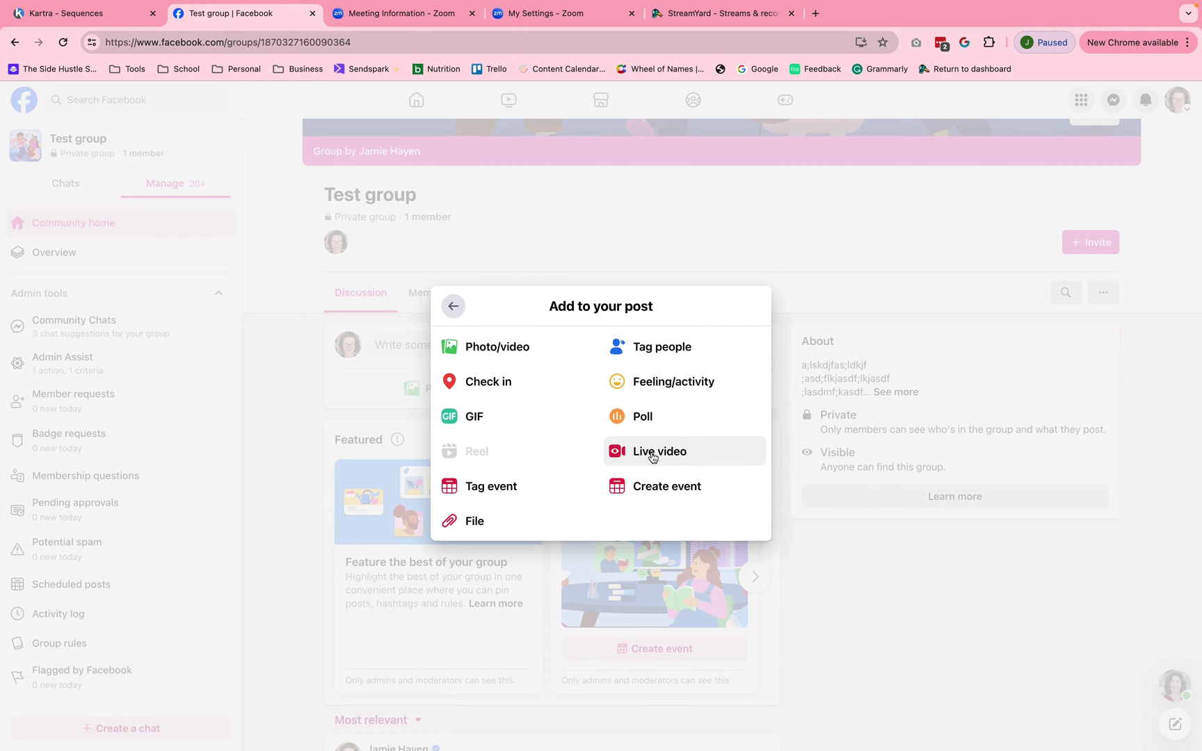
click(652, 453)
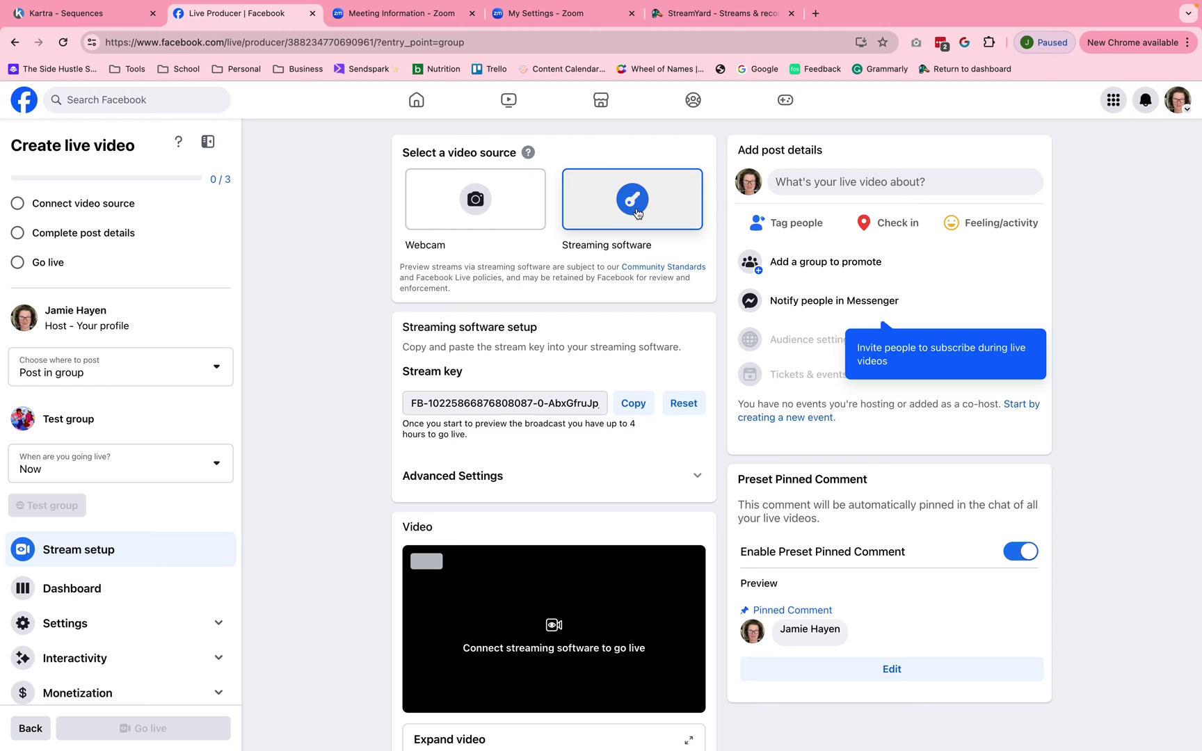
- Set Streaming software as the video source and expand Advanced Settings to show the server URL
click(490, 202)
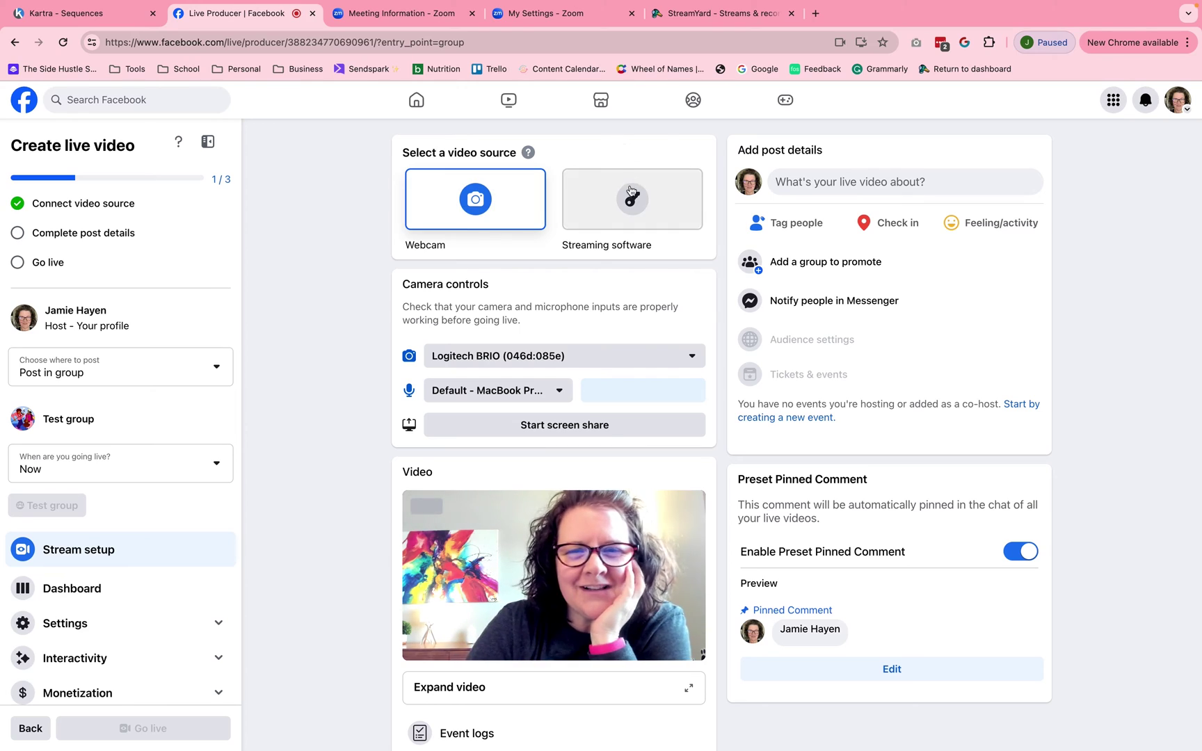
click(632, 198)
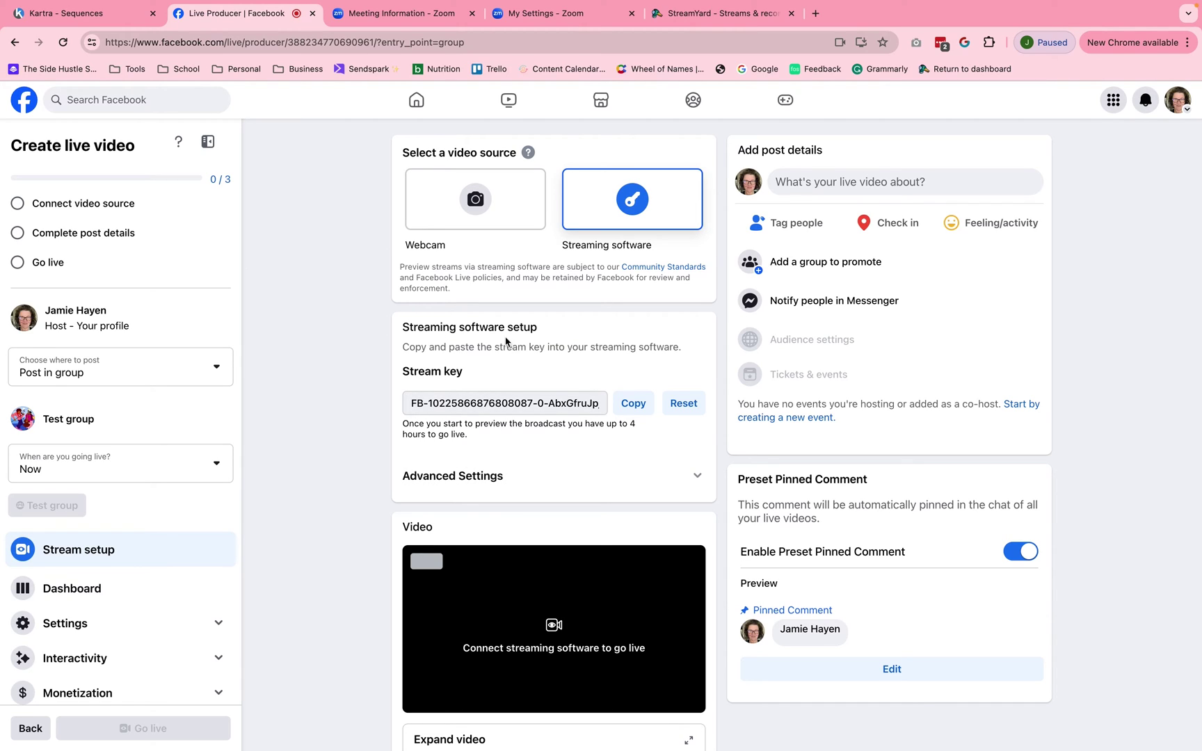
click(698, 477)
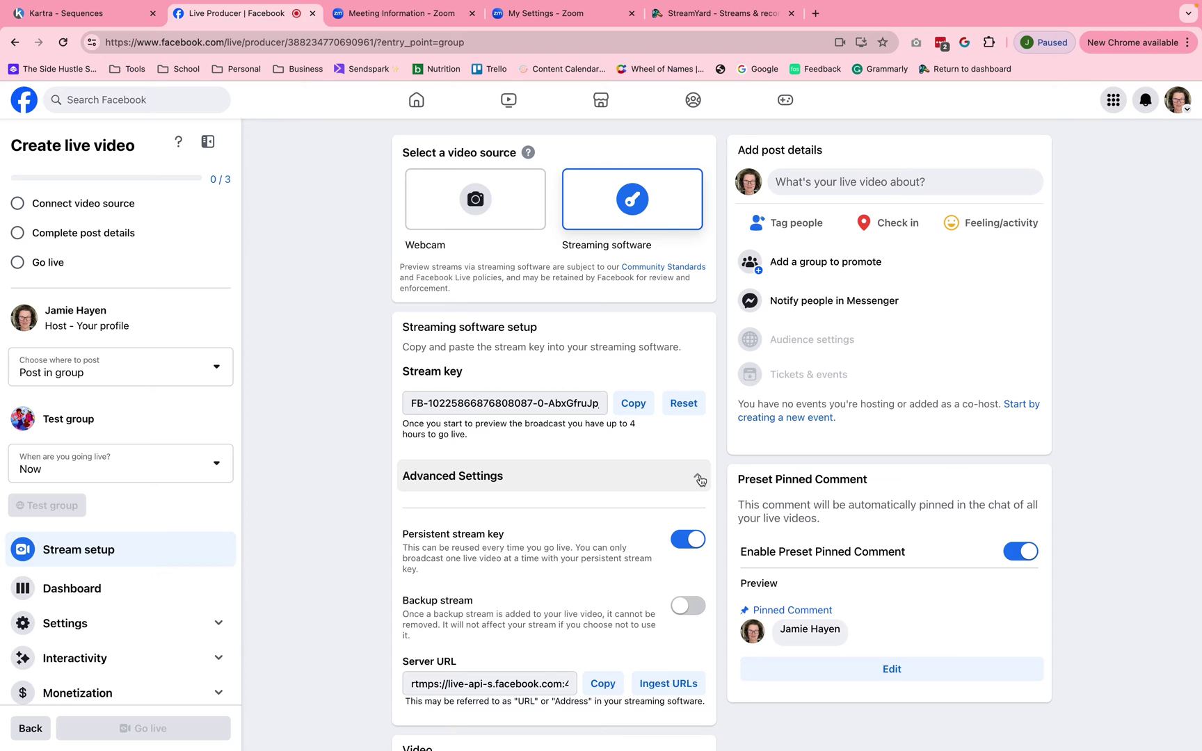
scroll(699, 480, down, 3)
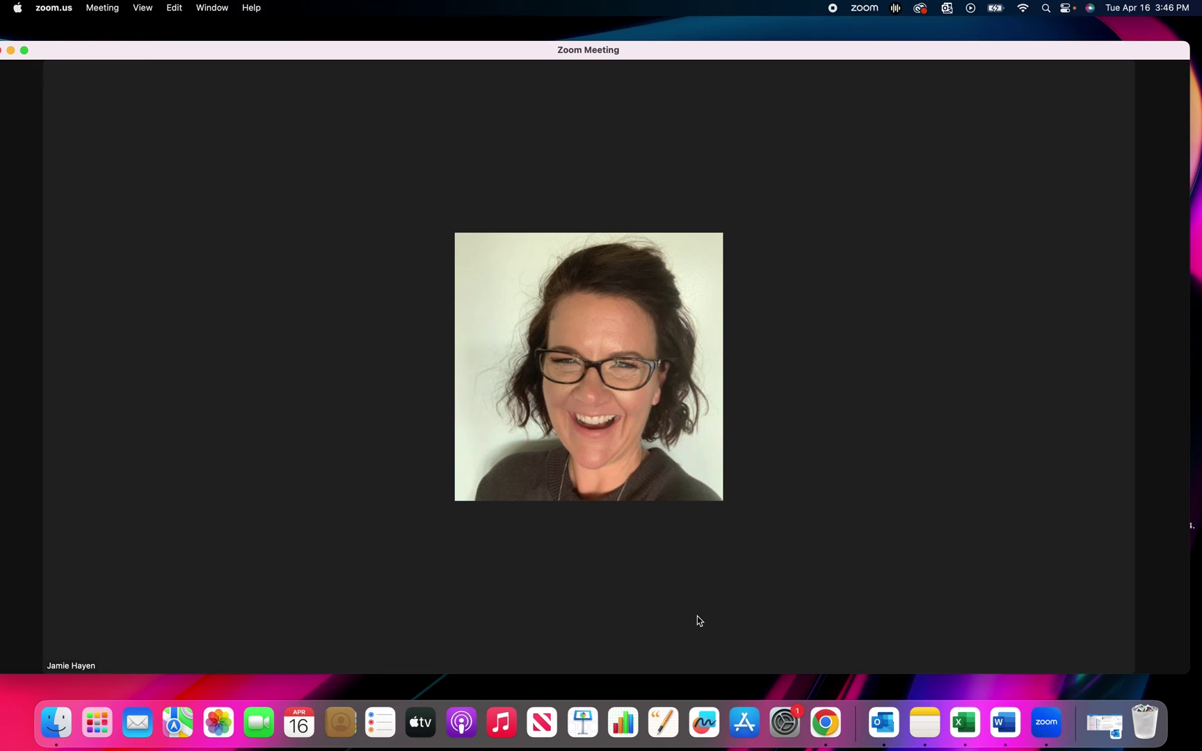
- Open the meeting's More menu to list the live-streaming destinations
mouse_move(711, 592)
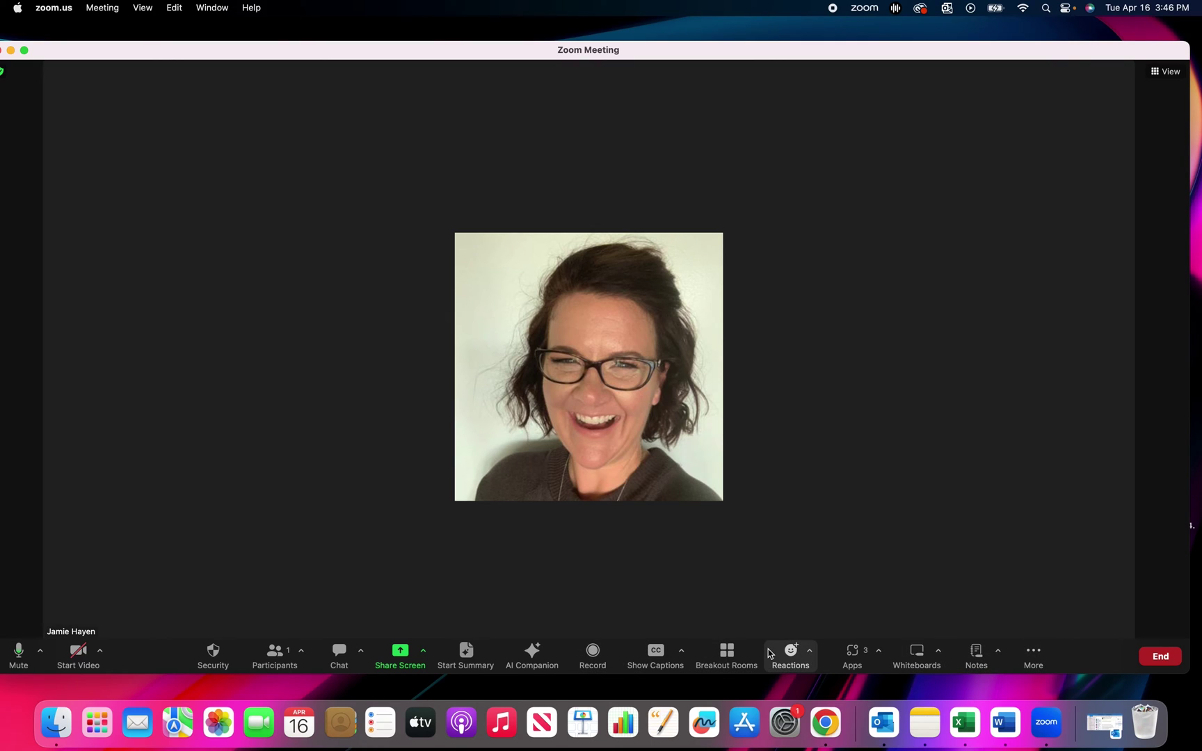
click(1036, 658)
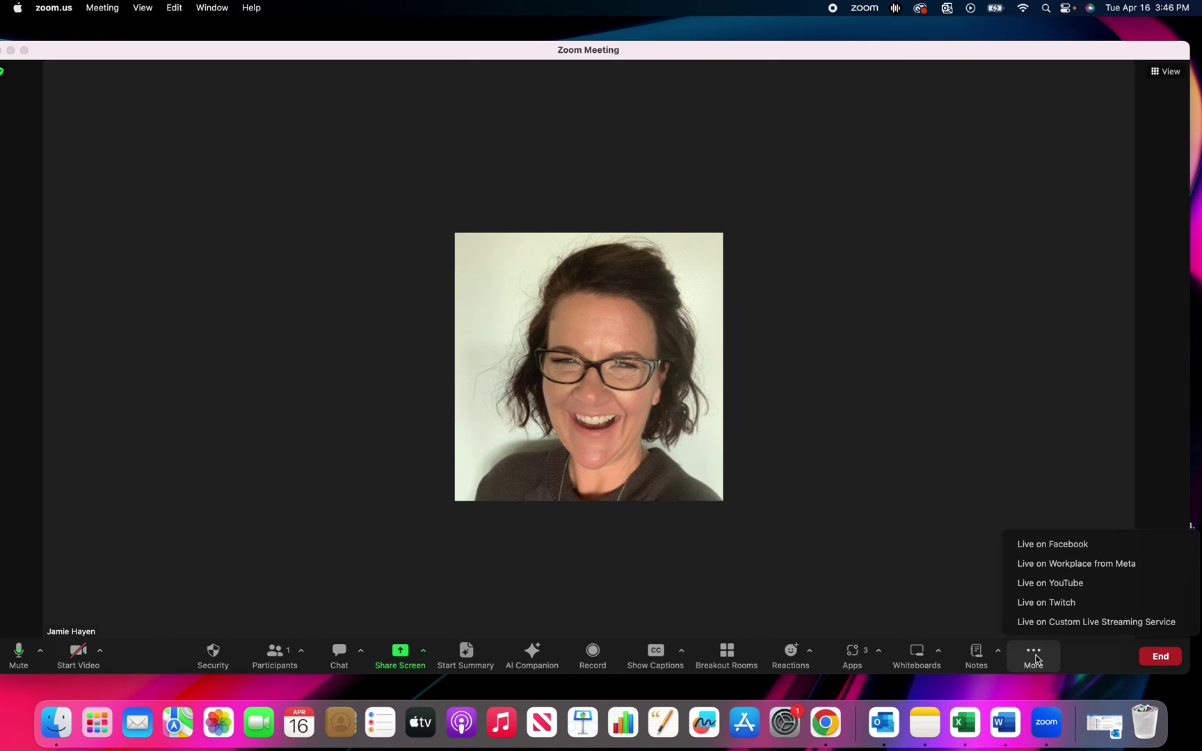
- Choose Live on Custom Live Streaming Service and centre the browser window
click(1057, 624)
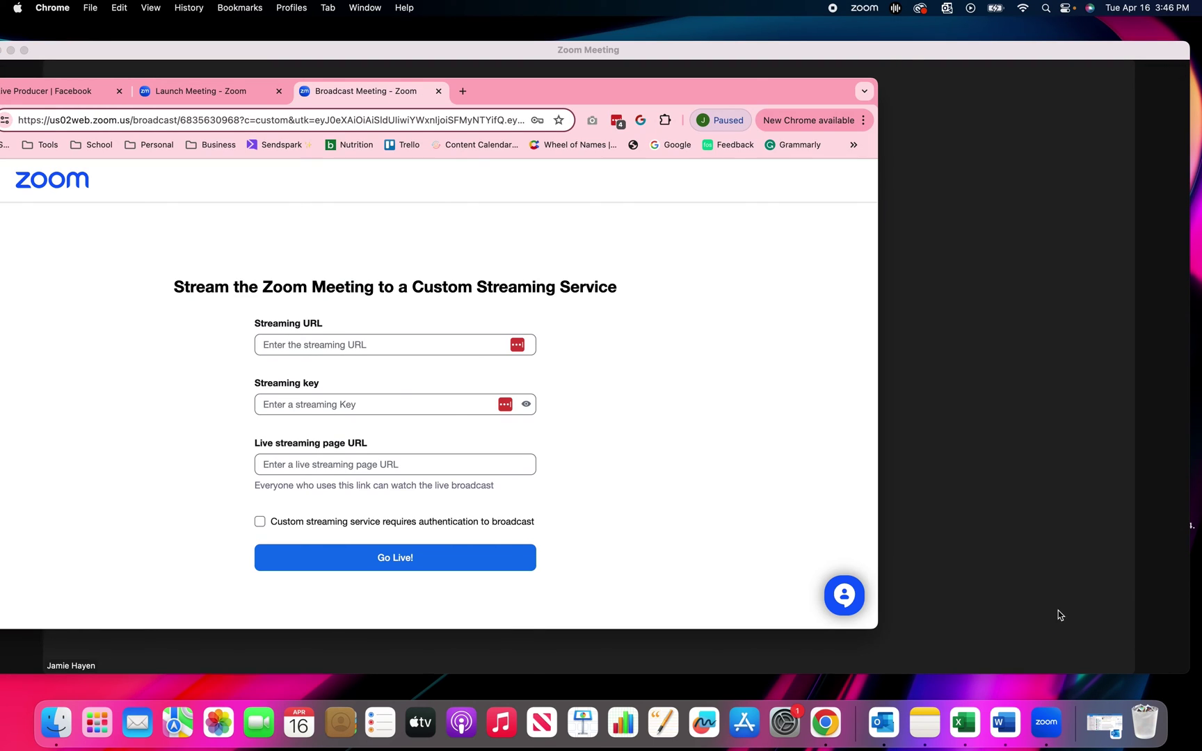
drag(580, 94, 783, 95)
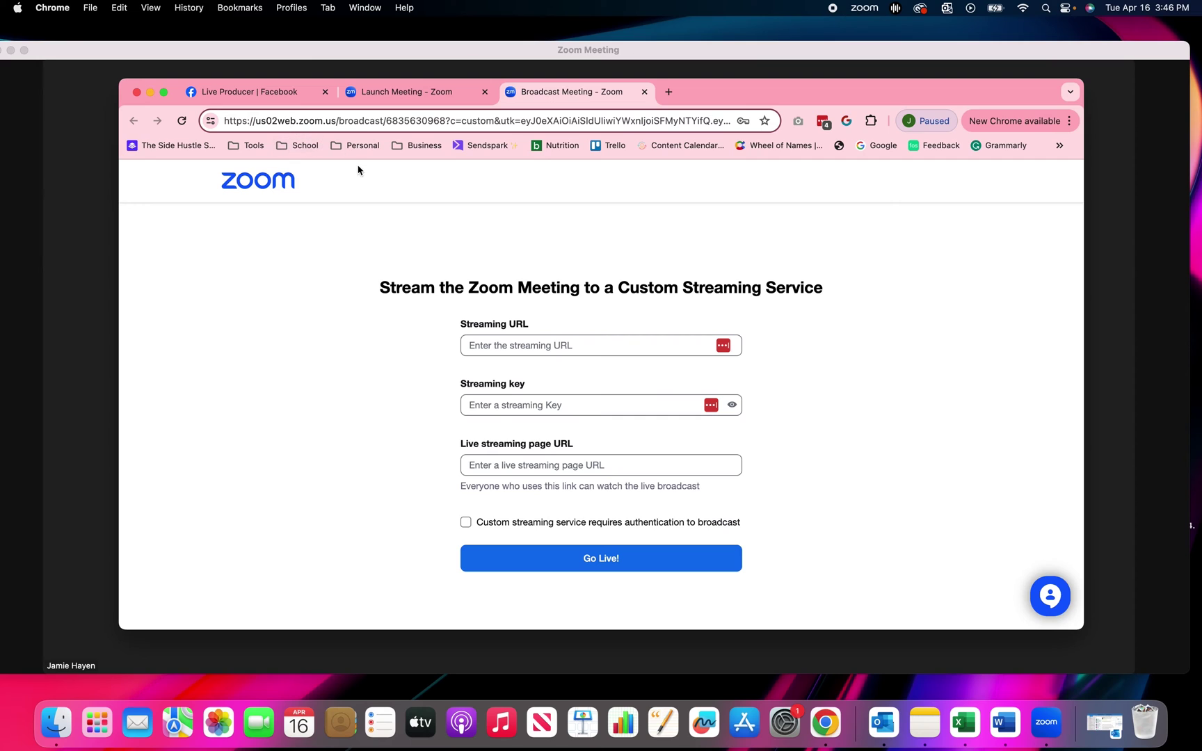
- Copy the stream key from Live Producer's streaming software setup section
click(267, 93)
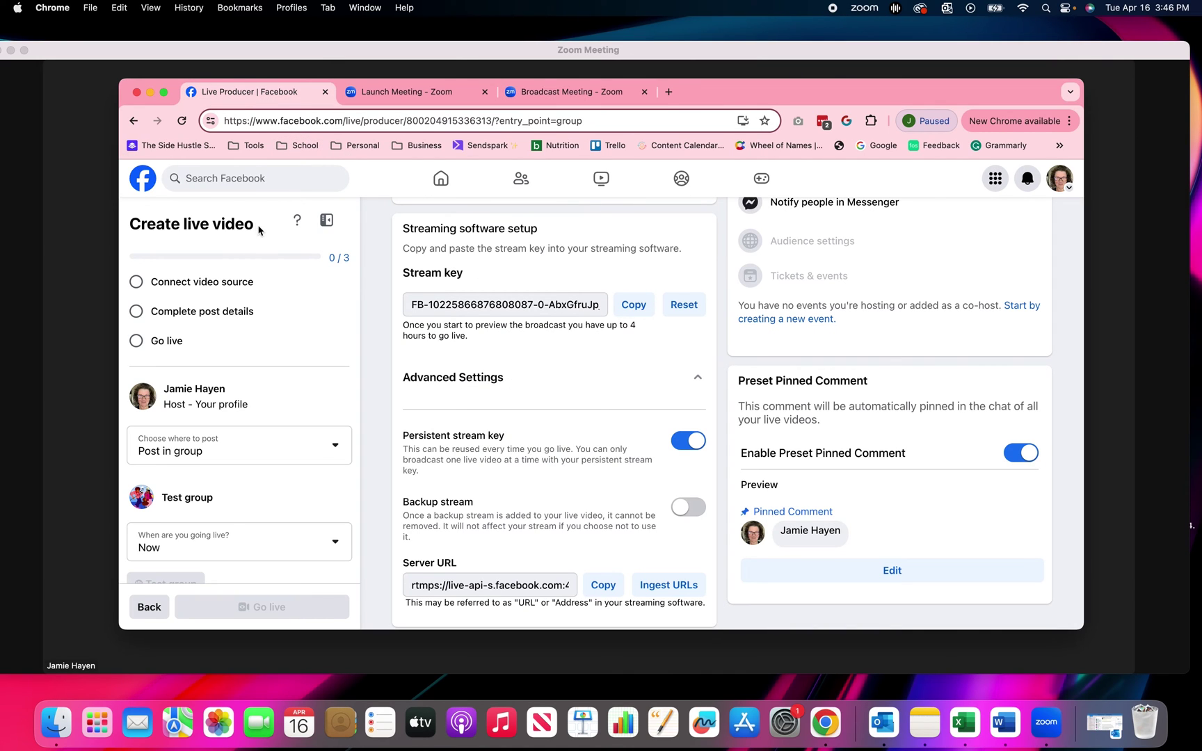
scroll(488, 376, up, 5)
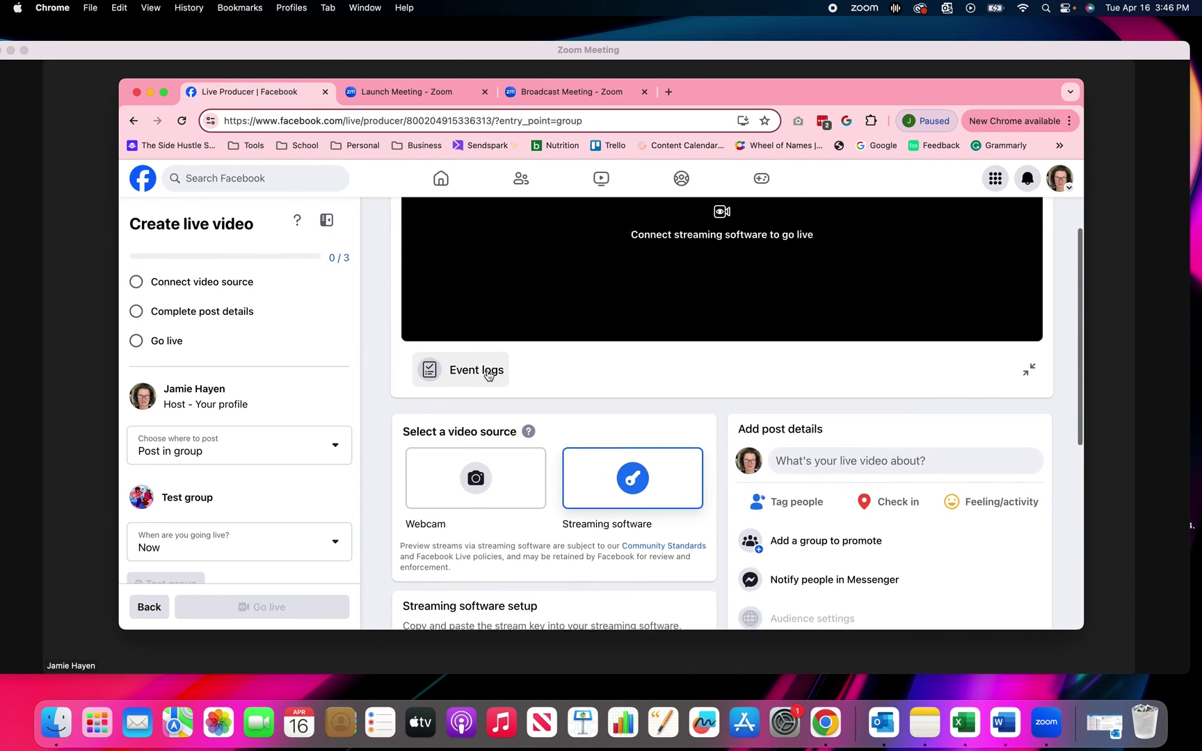
scroll(487, 370, down, 4)
scroll(487, 371, down, 3)
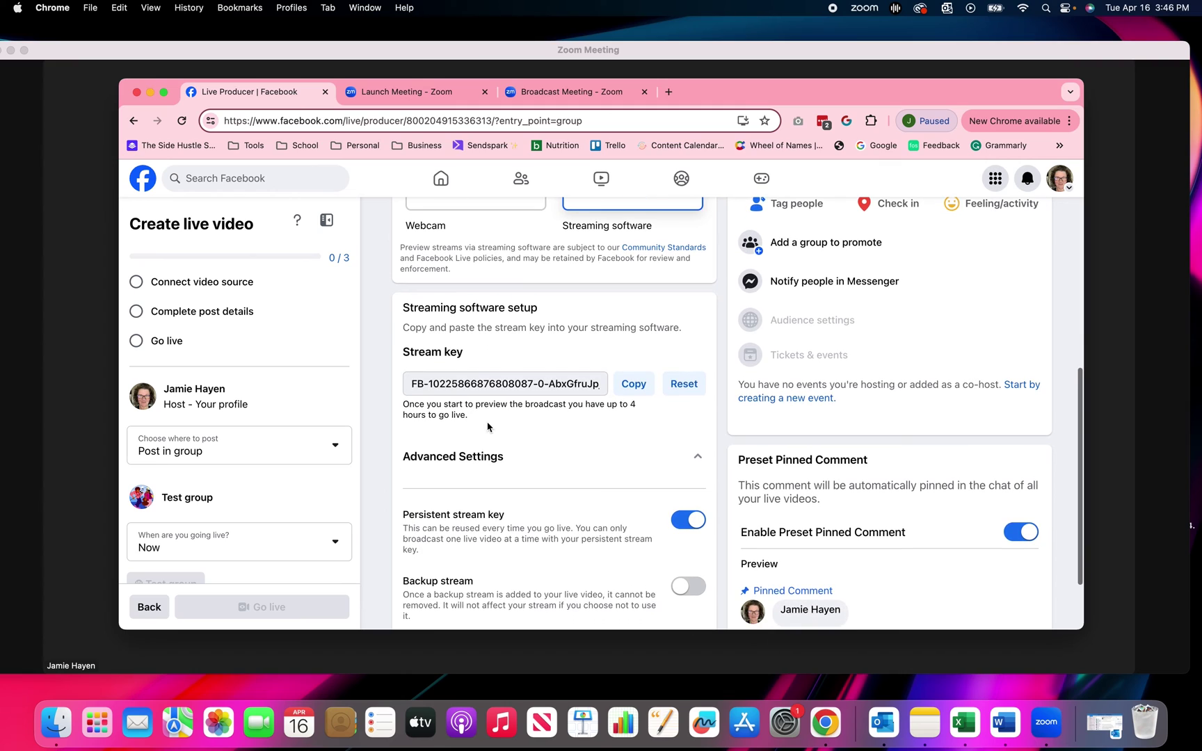
click(631, 391)
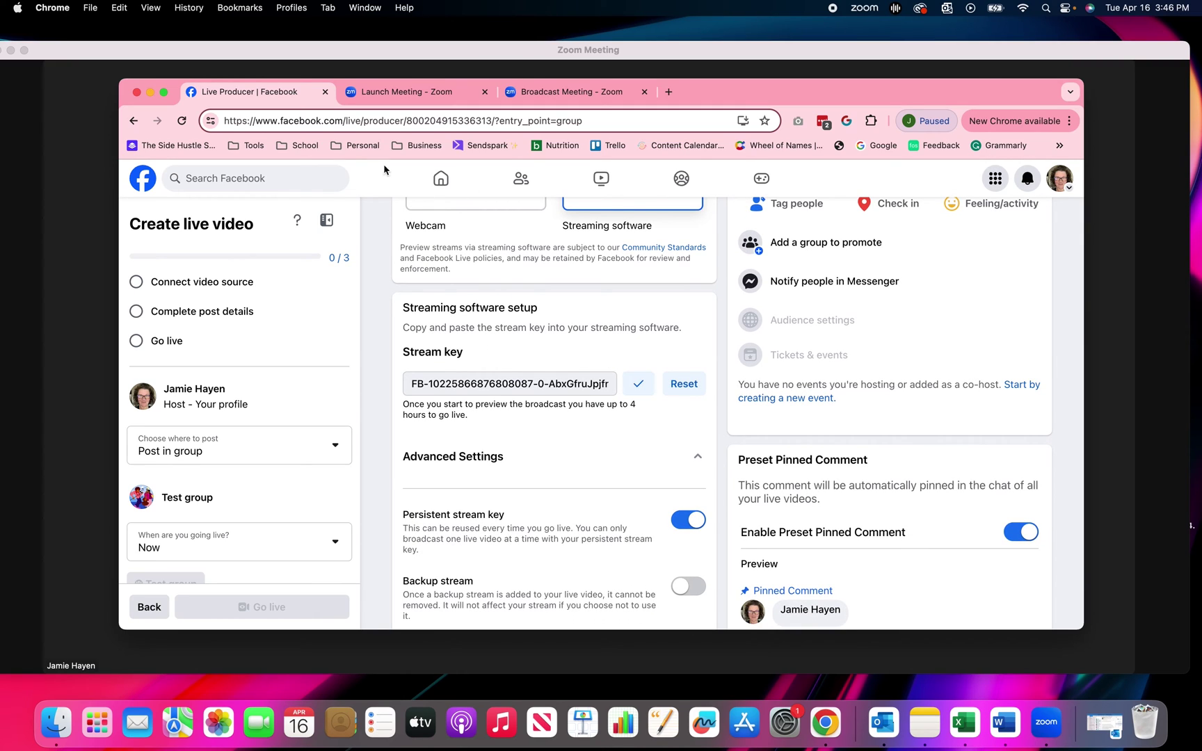
click(398, 91)
- Paste the Facebook stream key into Zoom's streaming key field and reveal it to check
click(544, 91)
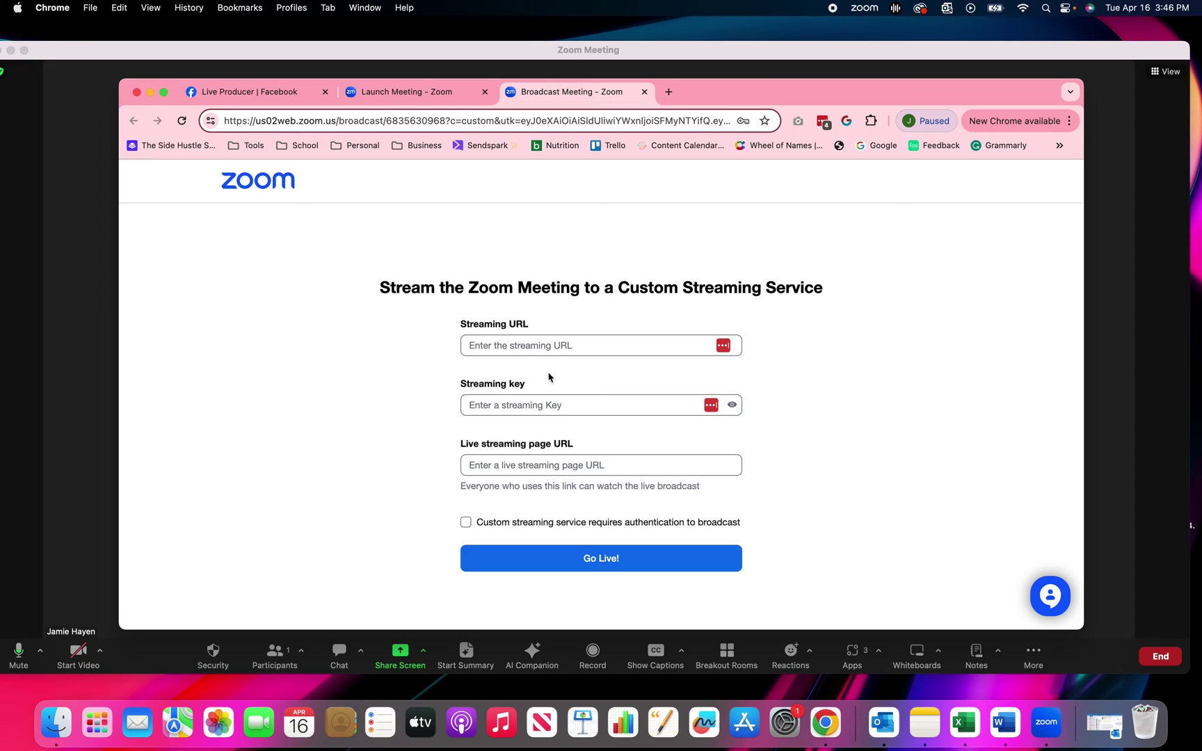
click(489, 404)
key(super+v)
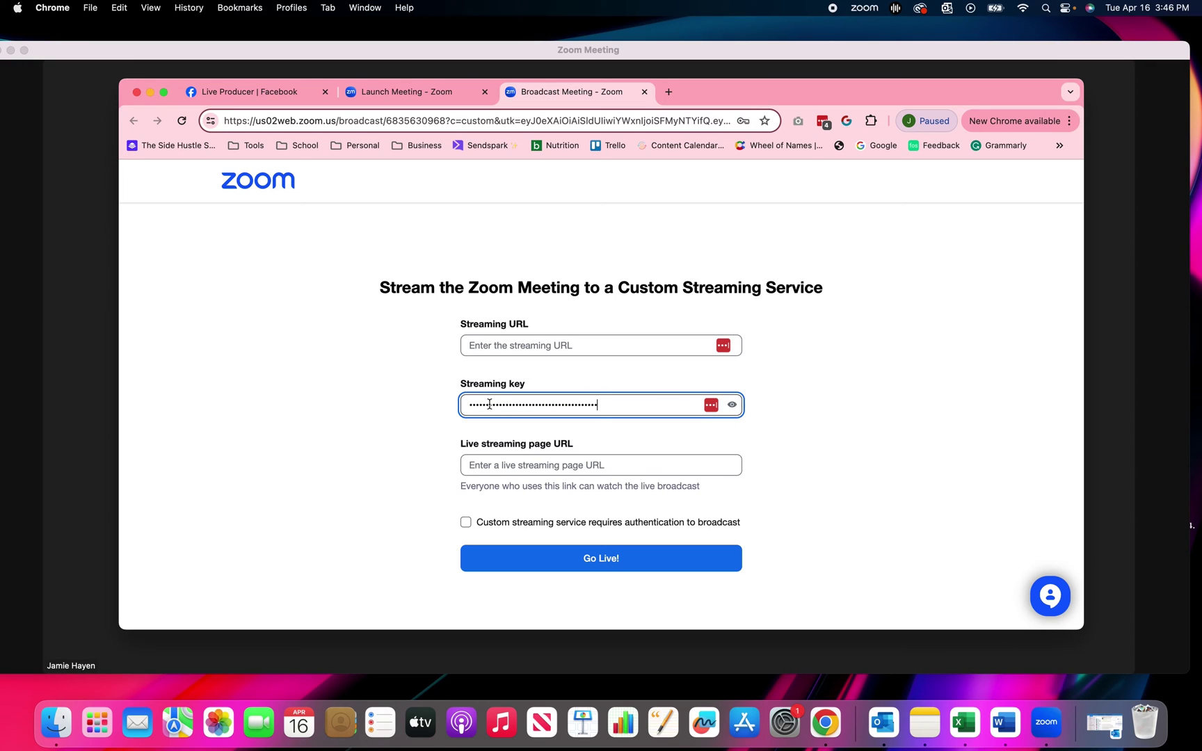
click(732, 404)
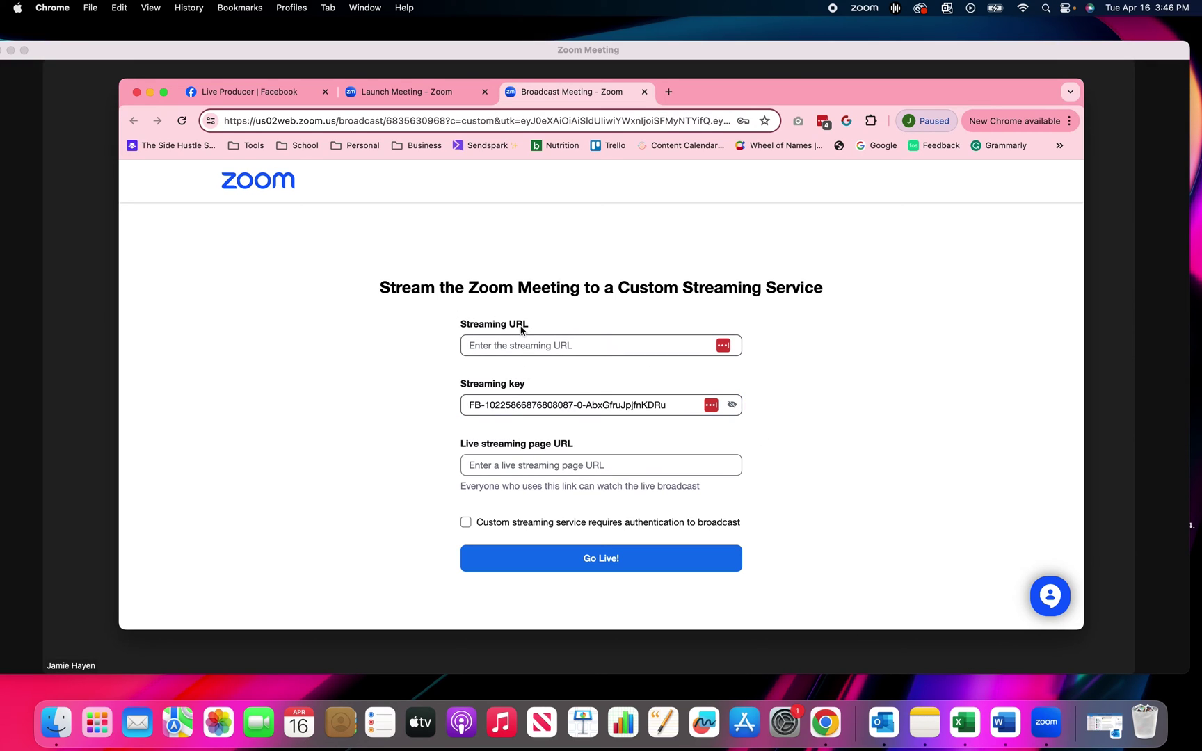
click(275, 93)
scroll(398, 396, down, 3)
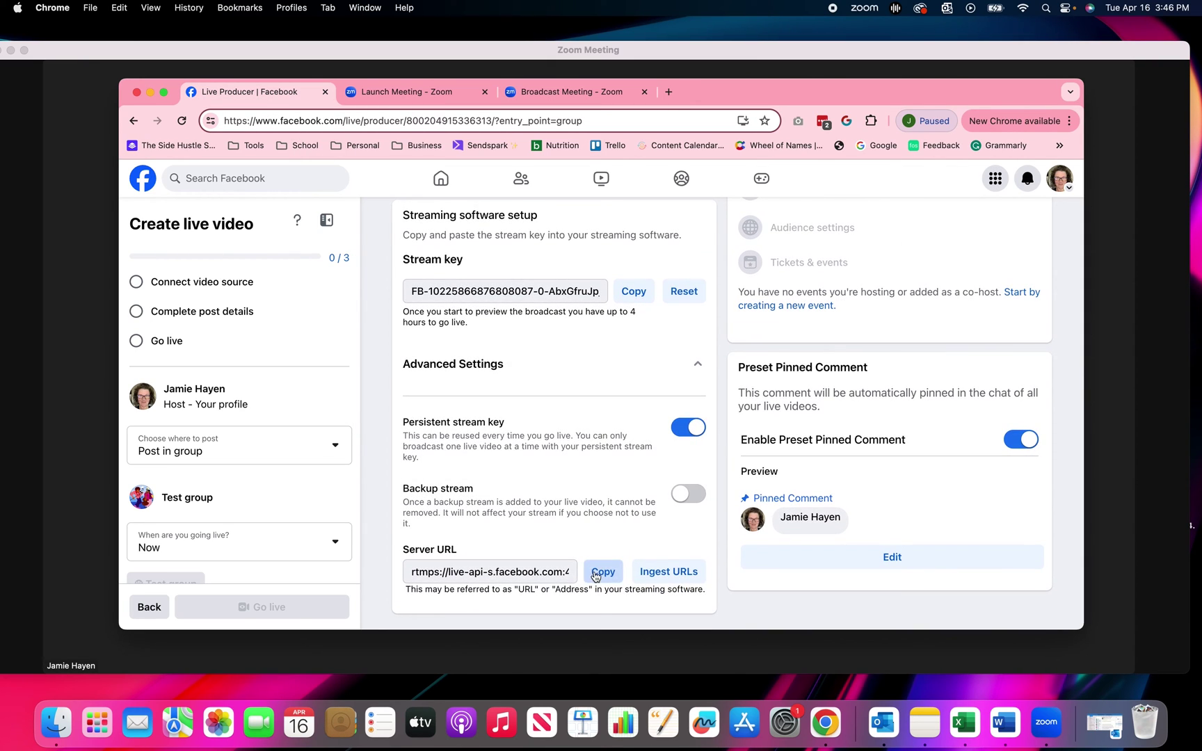
click(603, 571)
click(556, 102)
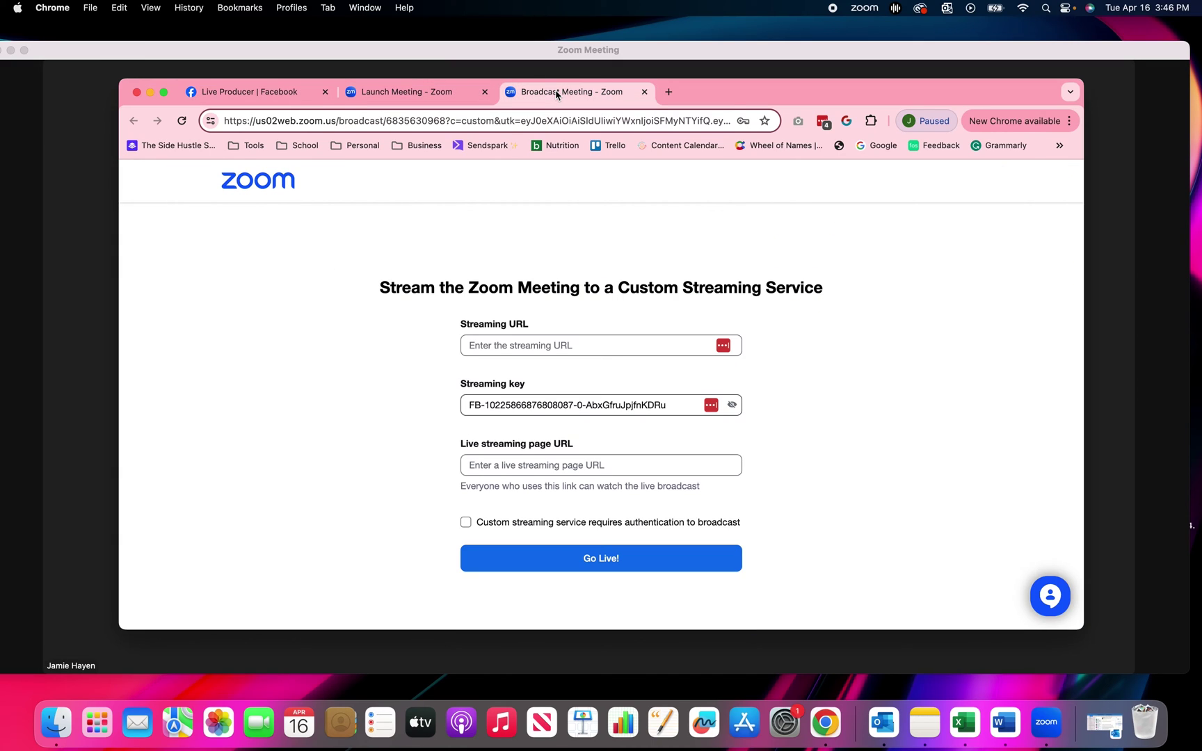
click(491, 346)
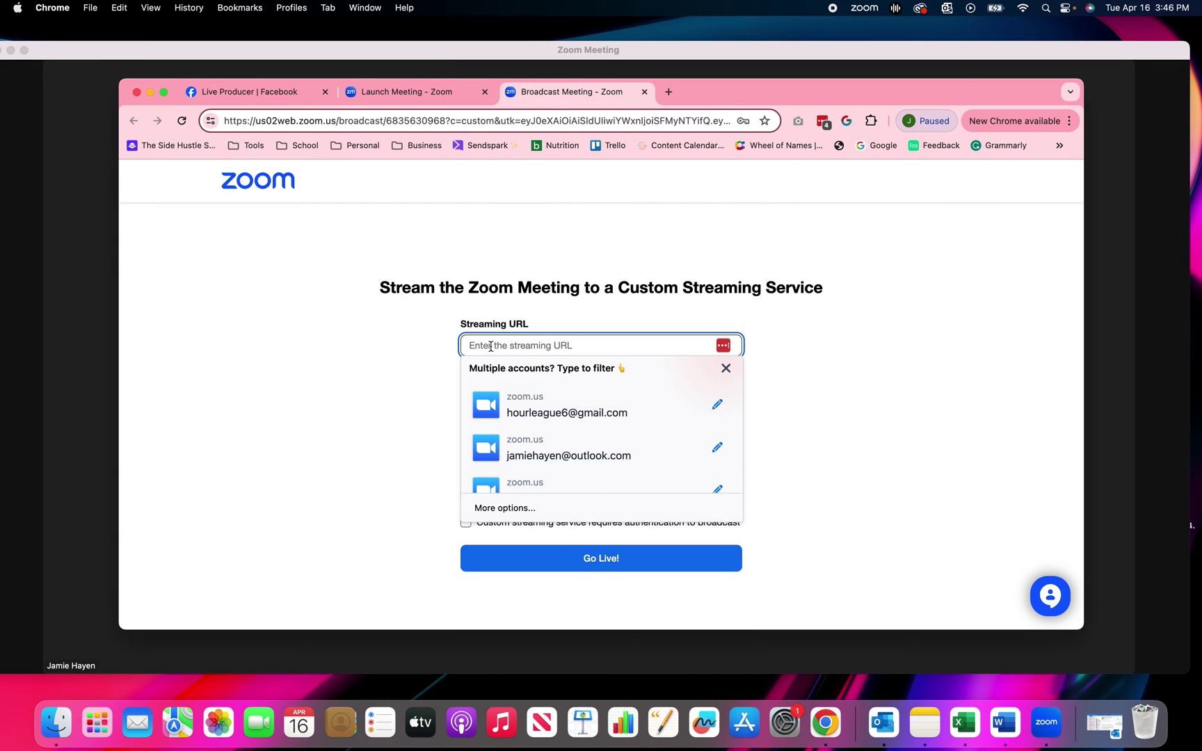
key(cmd+v)
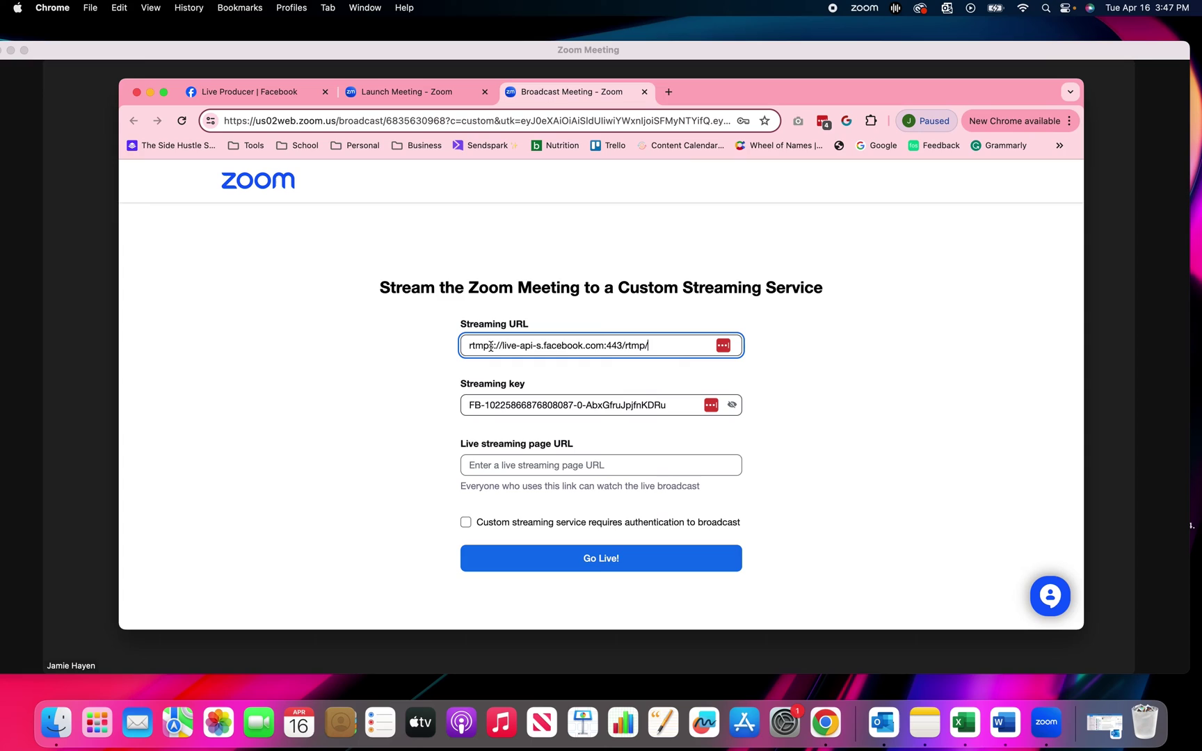
click(472, 464)
key(super+v)
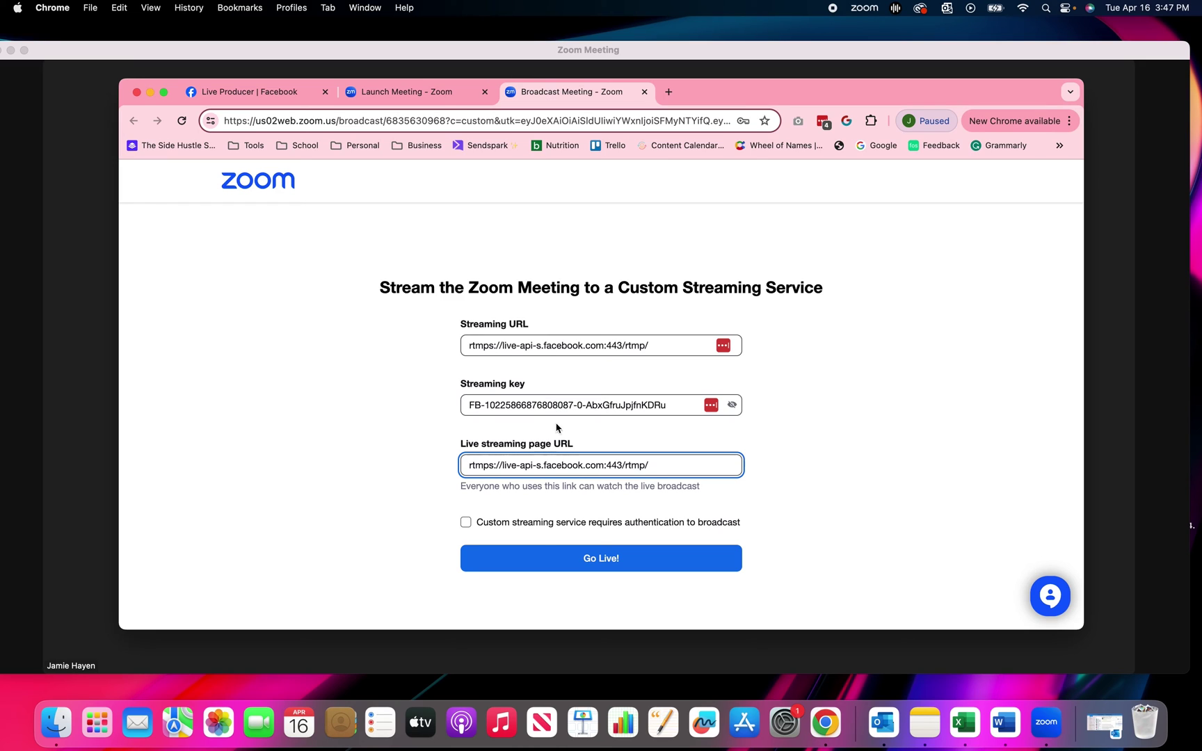
click(549, 564)
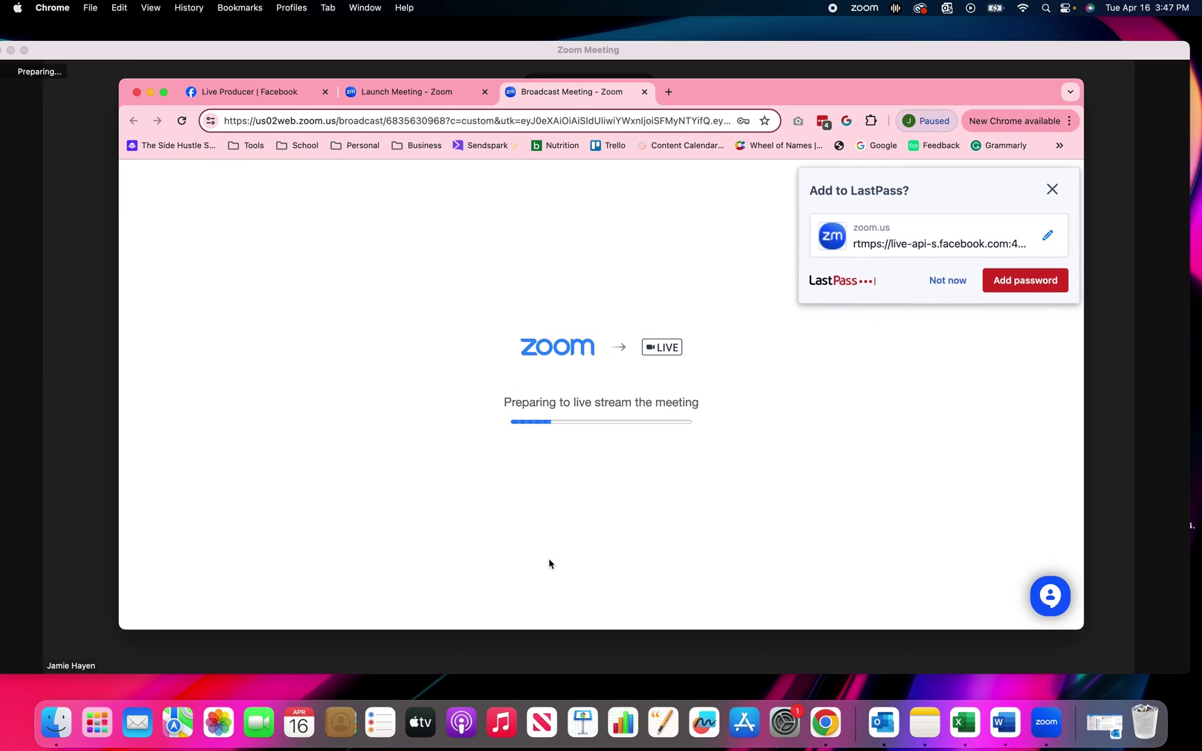
- Close the Add to LastPass popup while the stream starts
click(1052, 188)
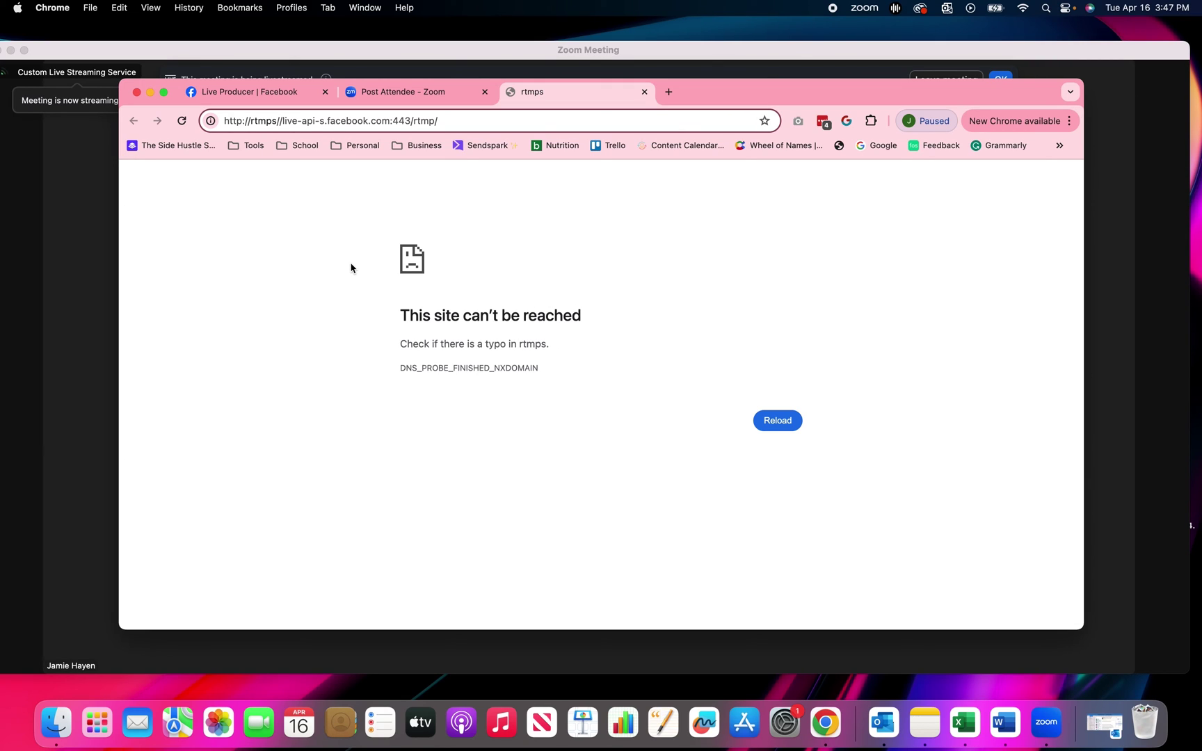
- Turn on the Zoom meeting camera so Live Producer's preview shows the live feed
click(255, 96)
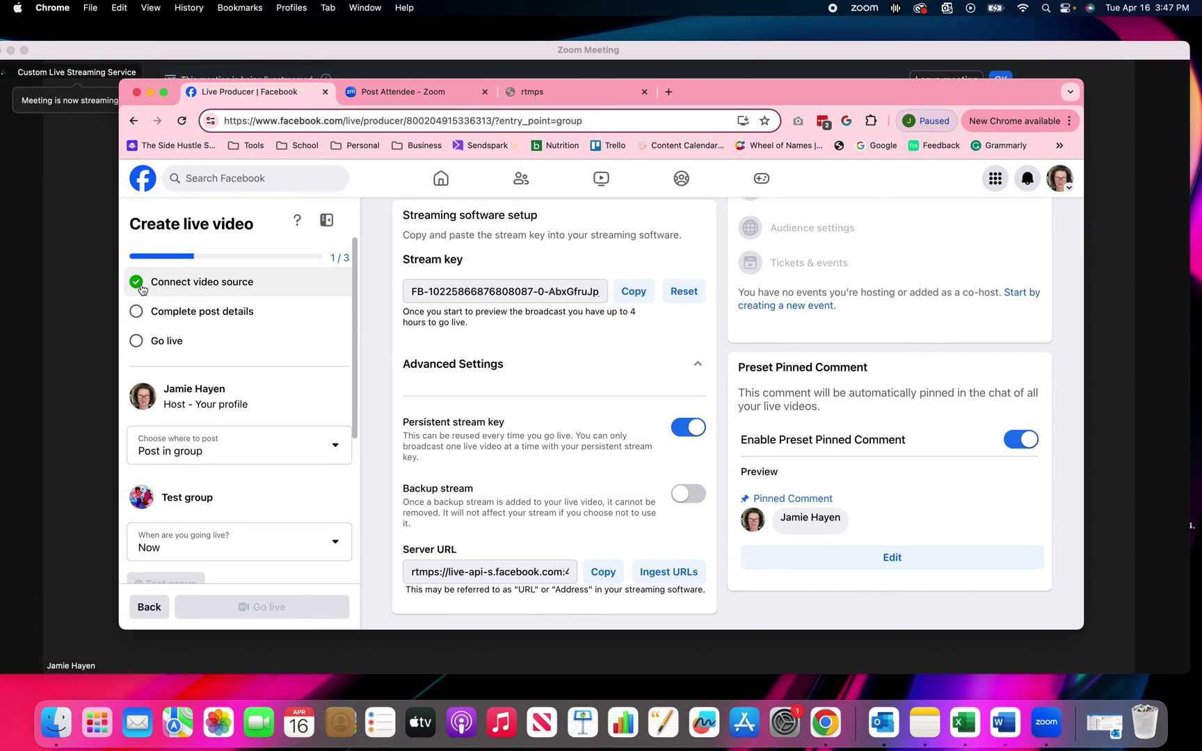
scroll(528, 362, up, 3)
scroll(534, 361, up, 6)
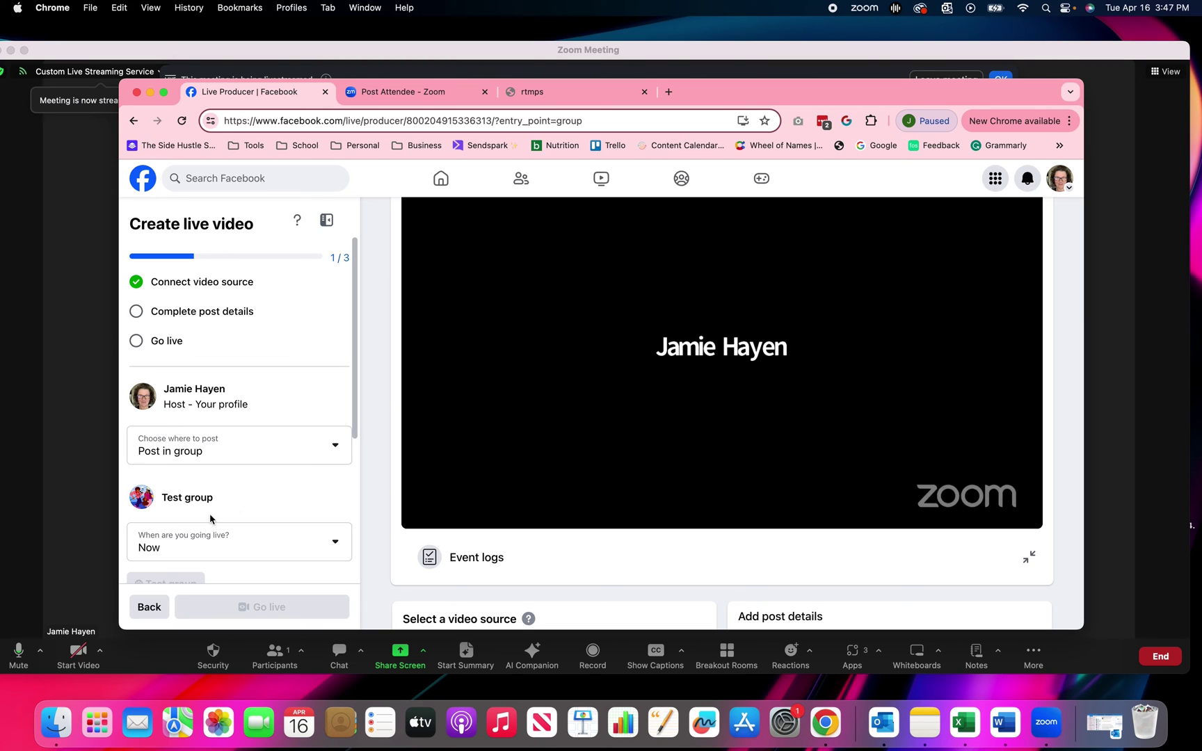
click(79, 654)
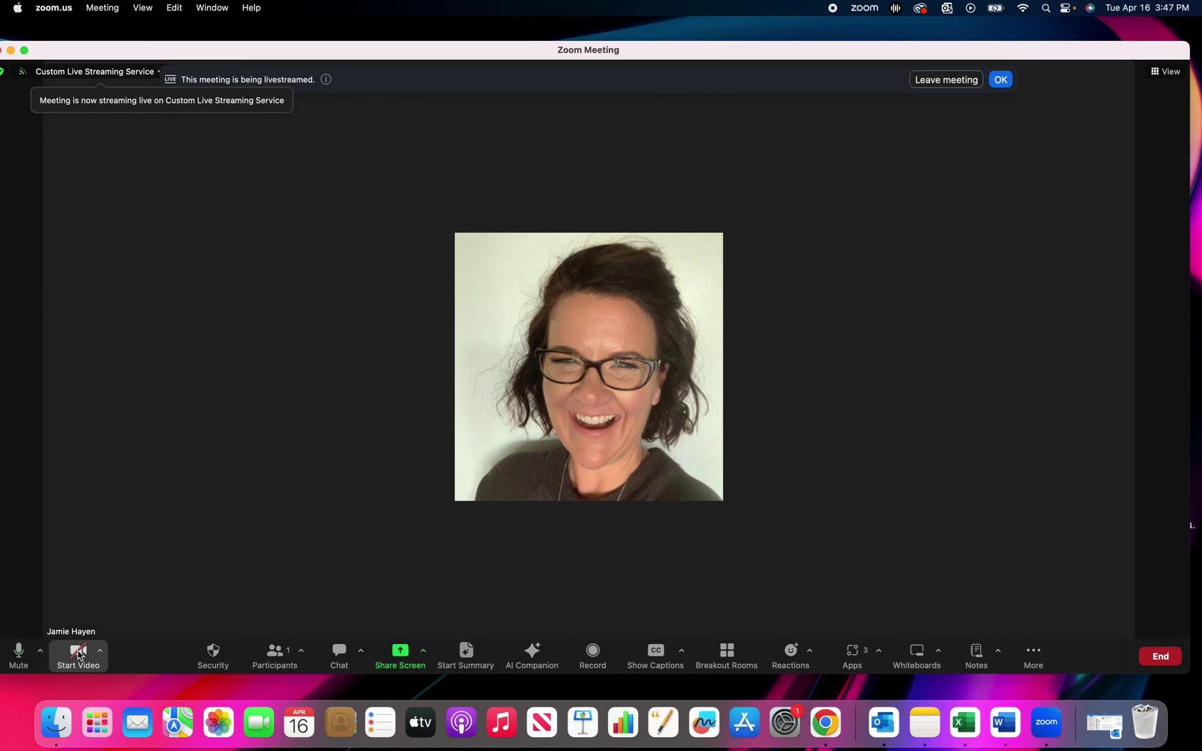
click(824, 721)
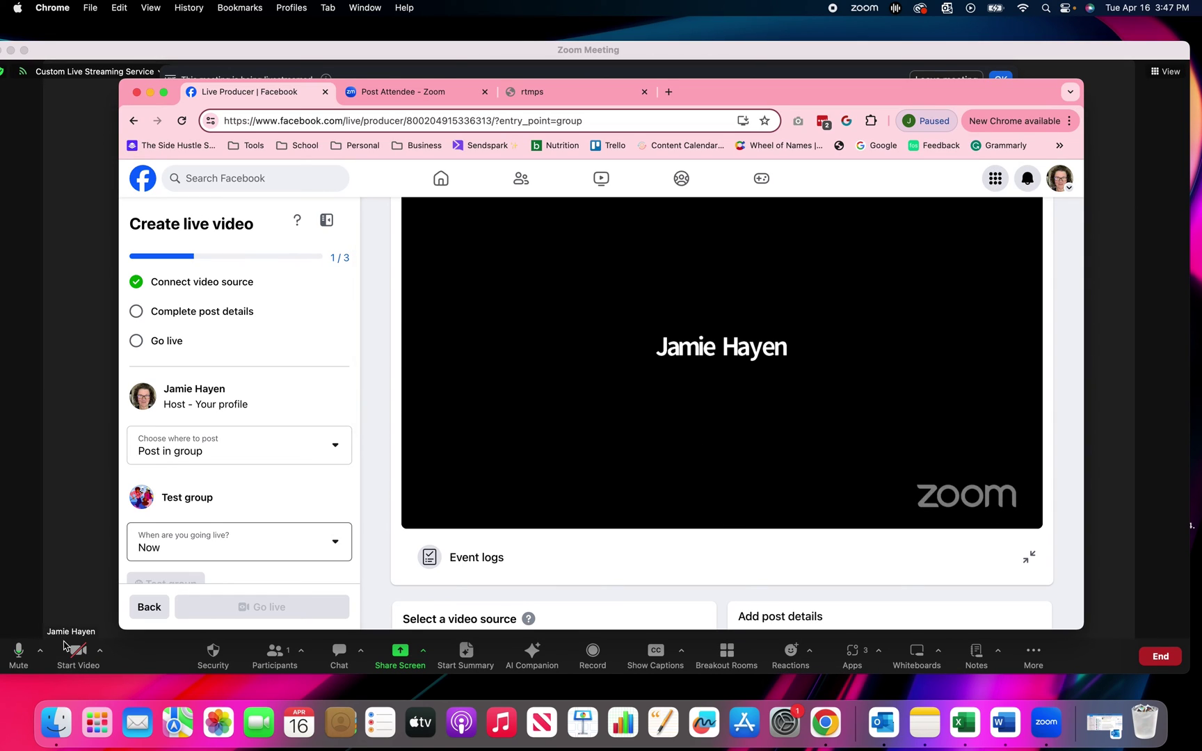
click(79, 654)
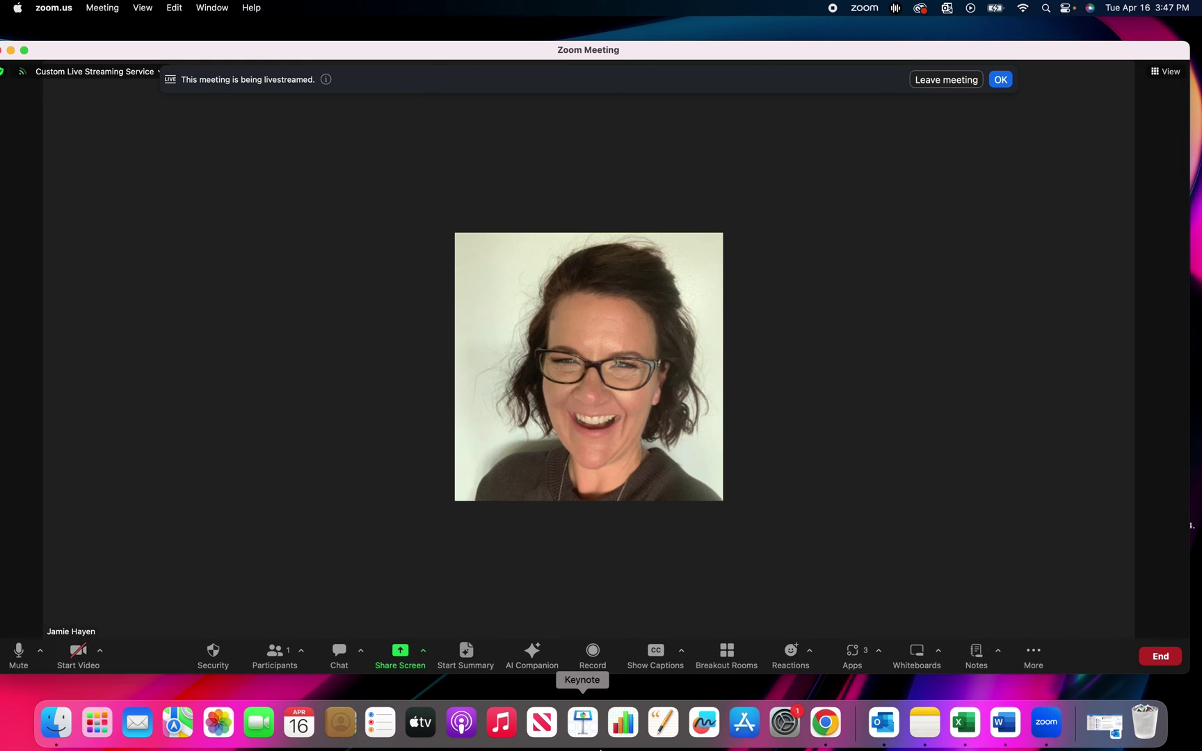
click(78, 654)
click(78, 654)
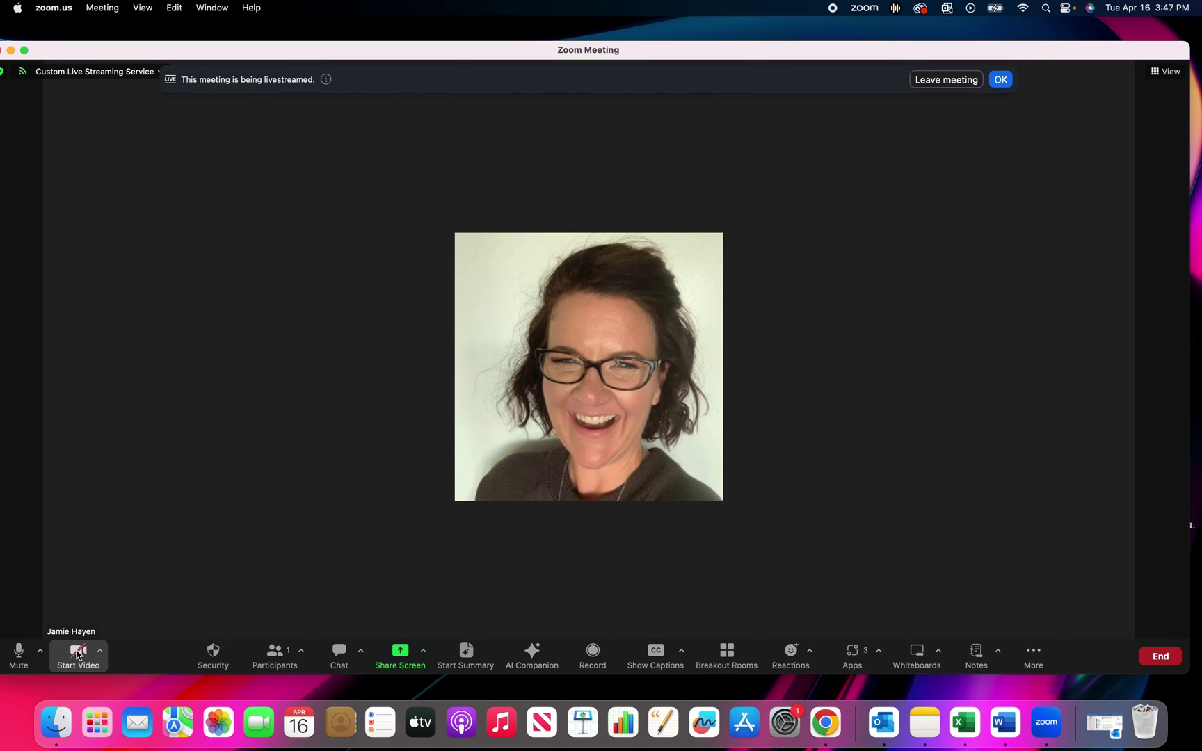
click(78, 654)
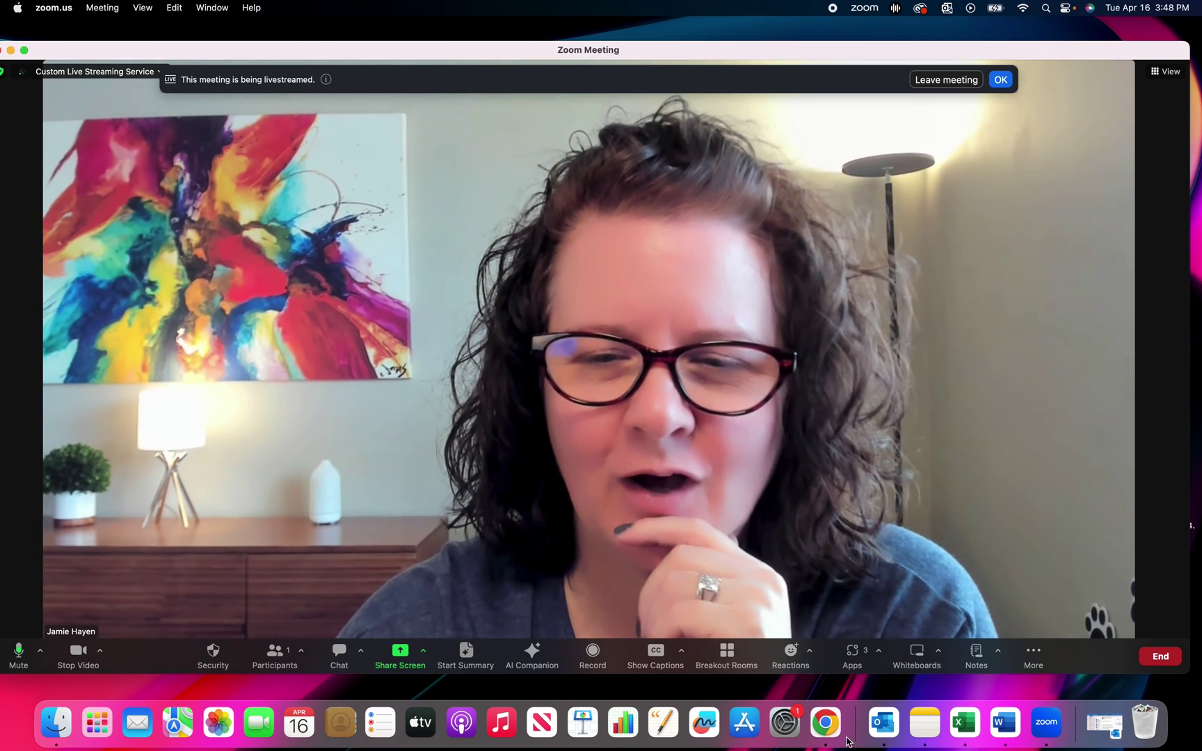
click(823, 723)
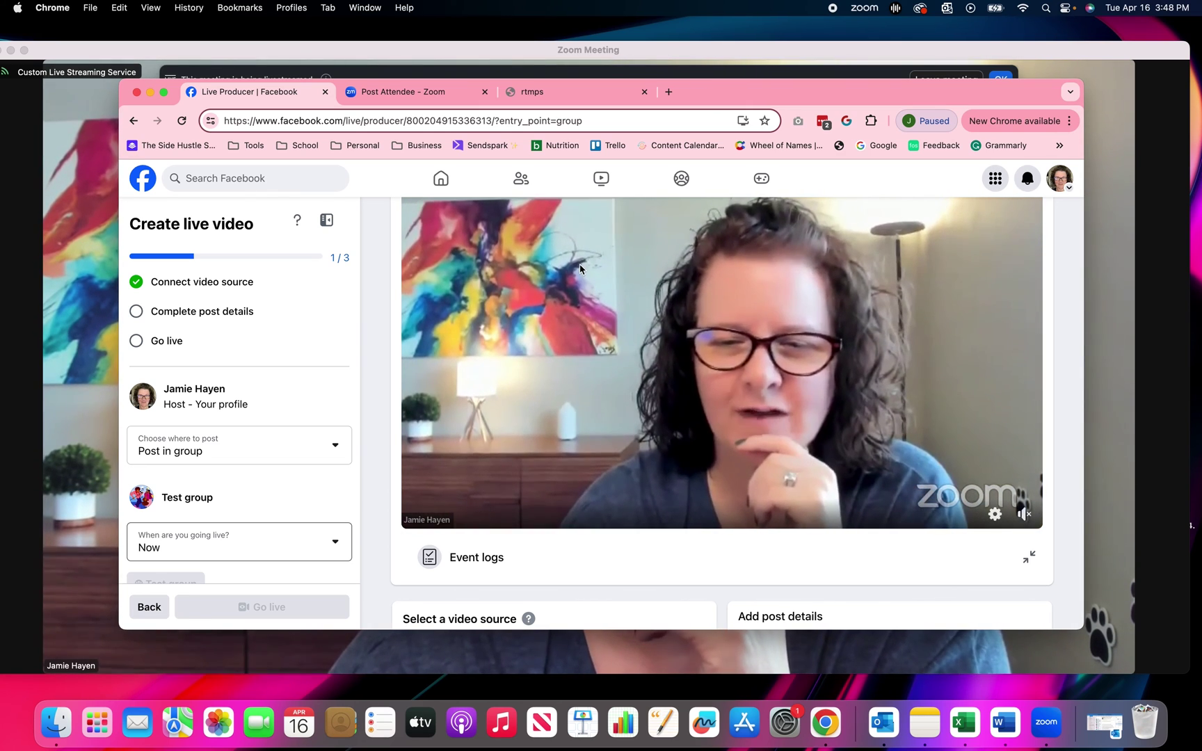
- Give the live post the title 'Test' and description 'Test', and save
scroll(580, 269, down, 3)
scroll(580, 269, down, 5)
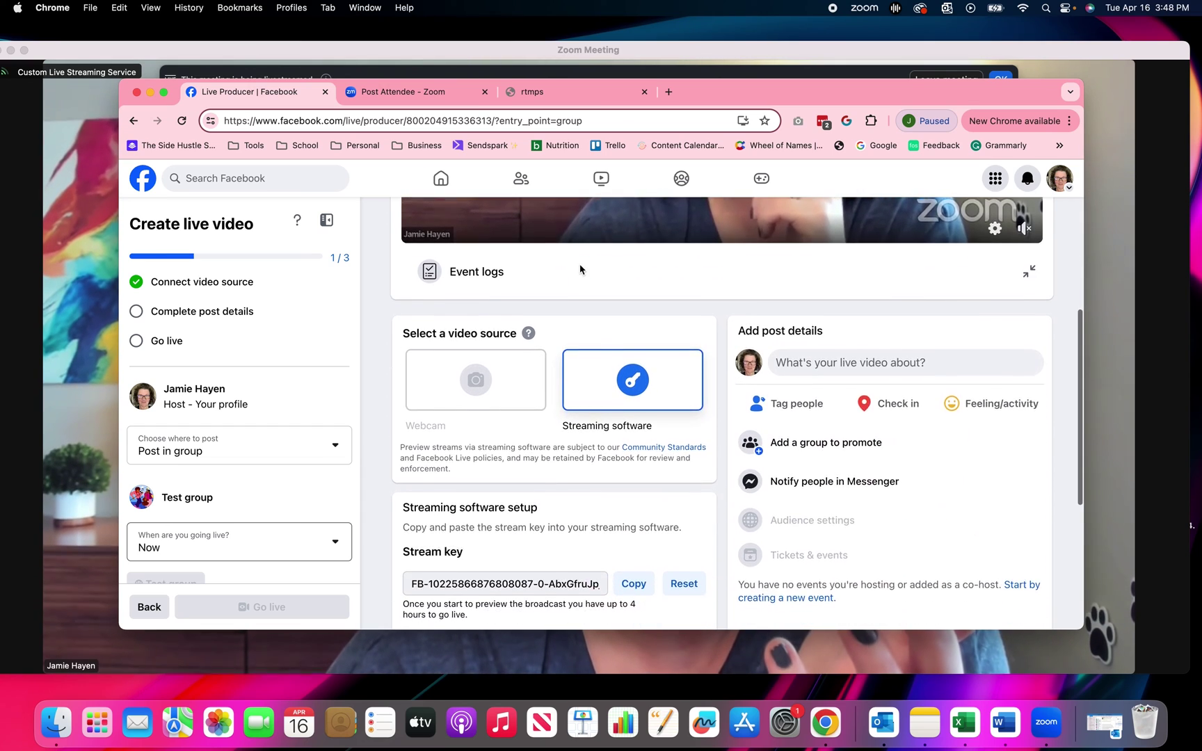
scroll(580, 269, down, 1)
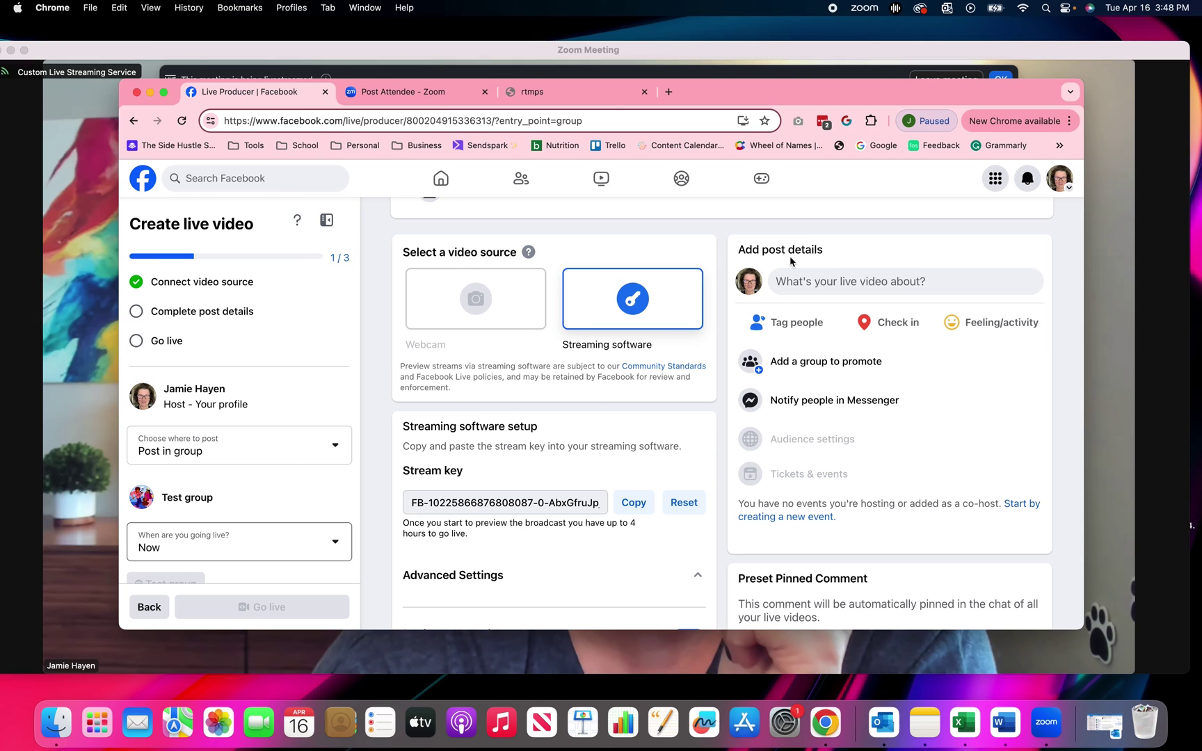
click(833, 282)
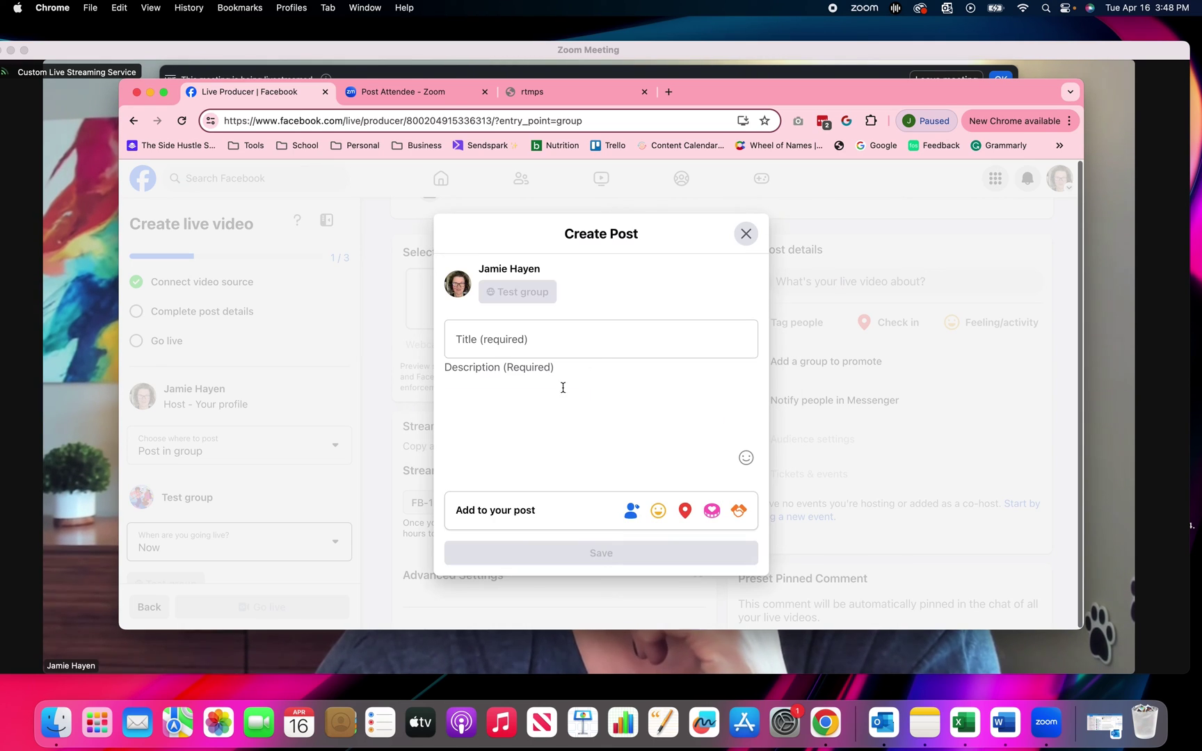
click(507, 354)
text(Test)
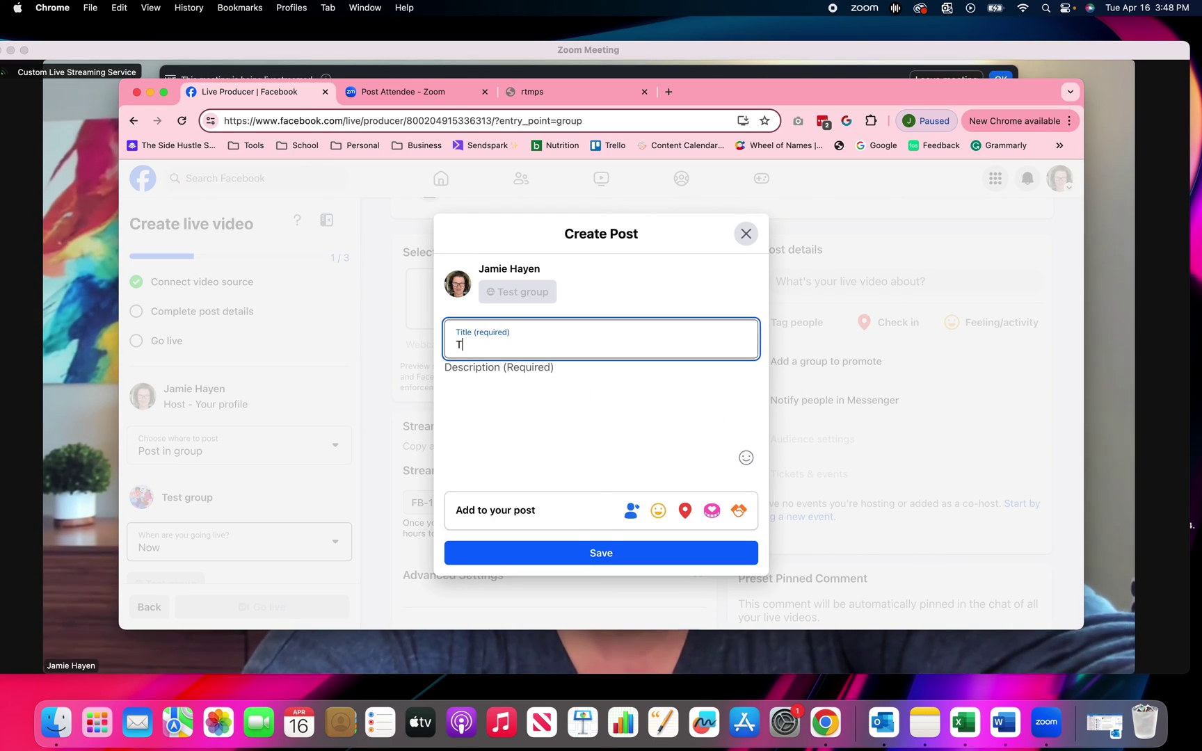
click(459, 379)
text(Test)
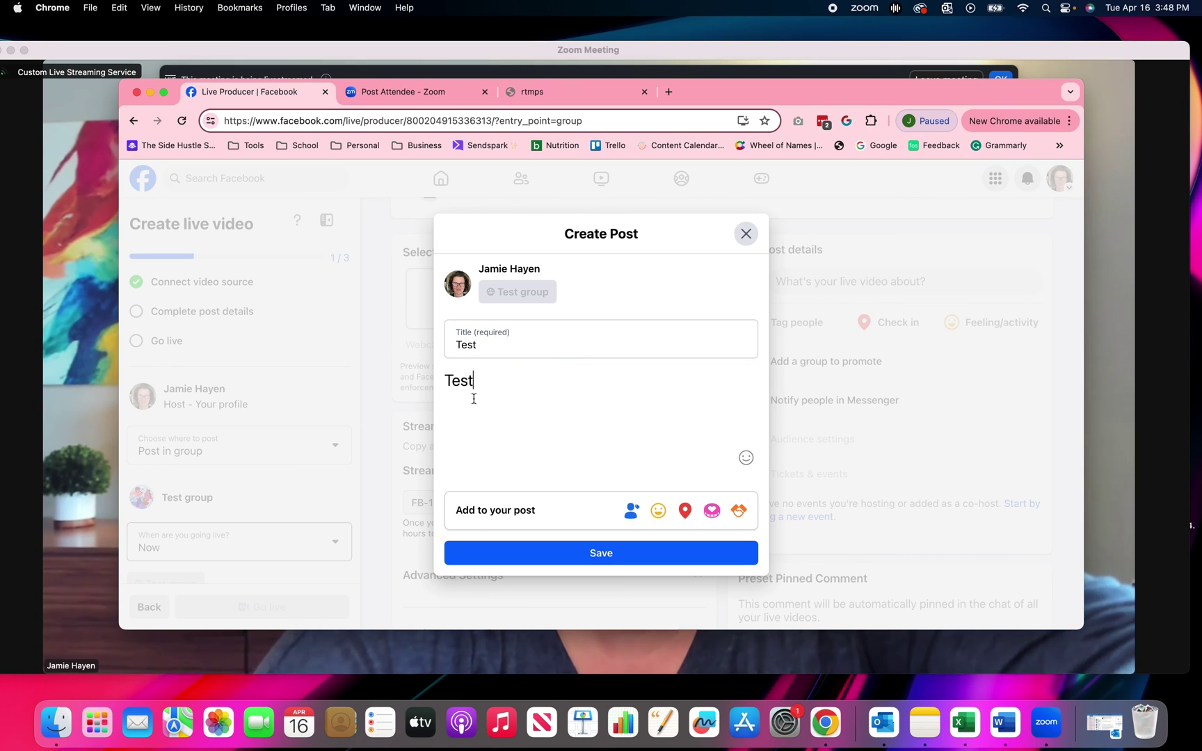
click(546, 554)
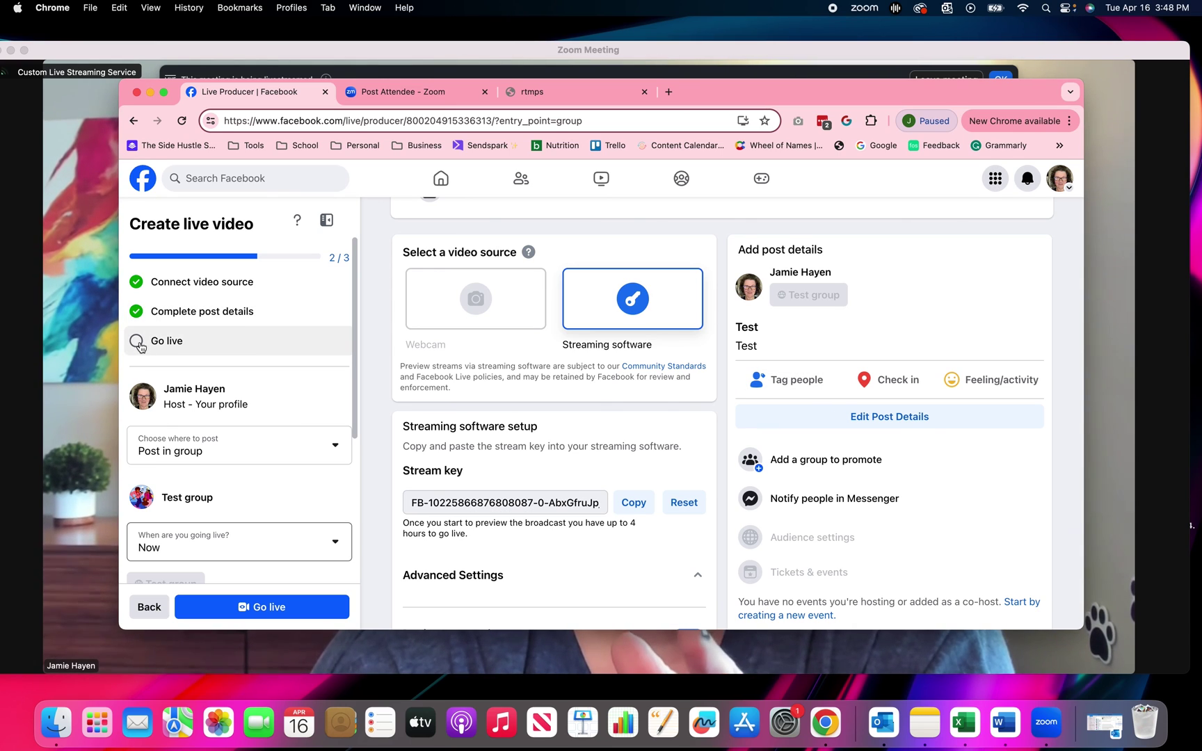
- Go live from Facebook Live Producer, broadcasting the Zoom feed to the Test group
scroll(212, 473, down, 2)
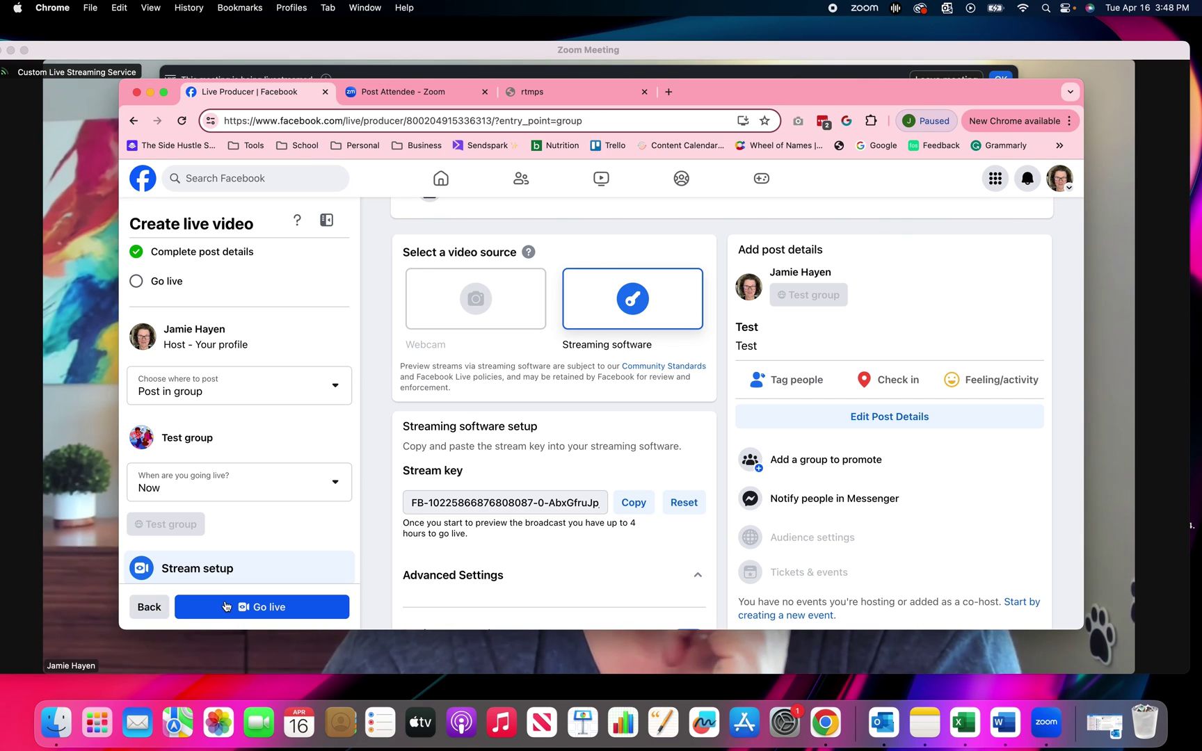
click(224, 606)
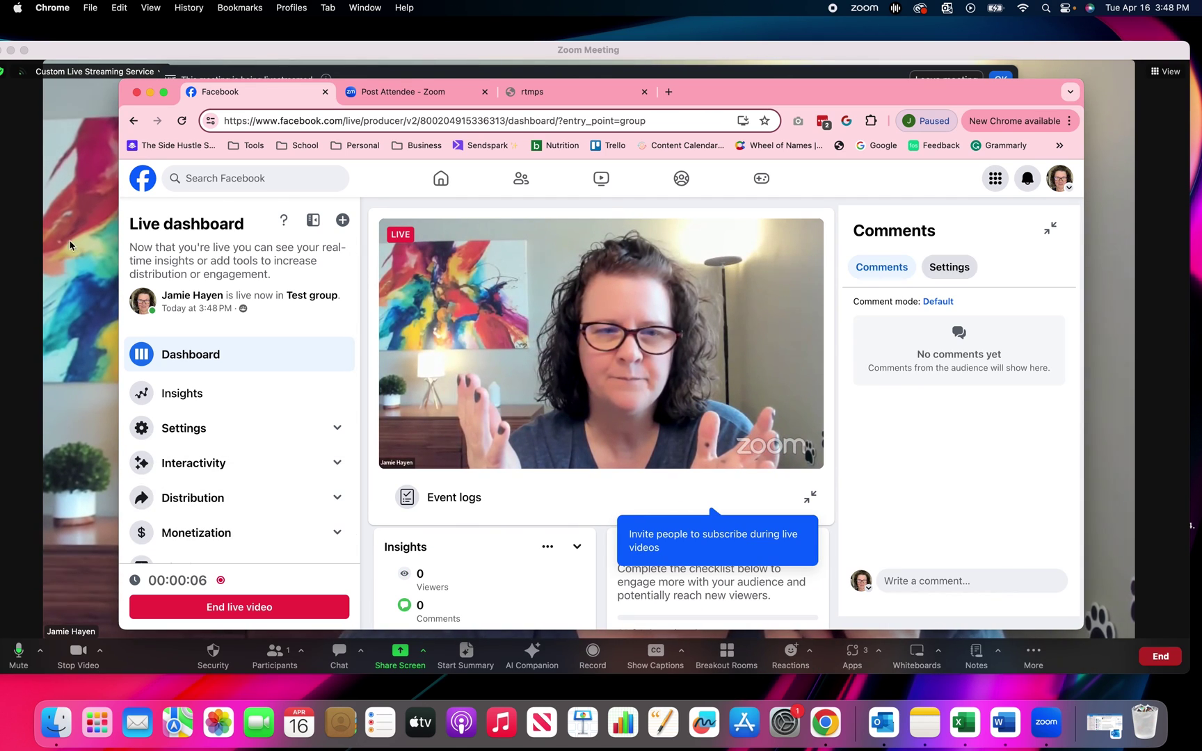
- Bring the Zoom meeting window in front of Chrome to see the livestream banner
click(31, 245)
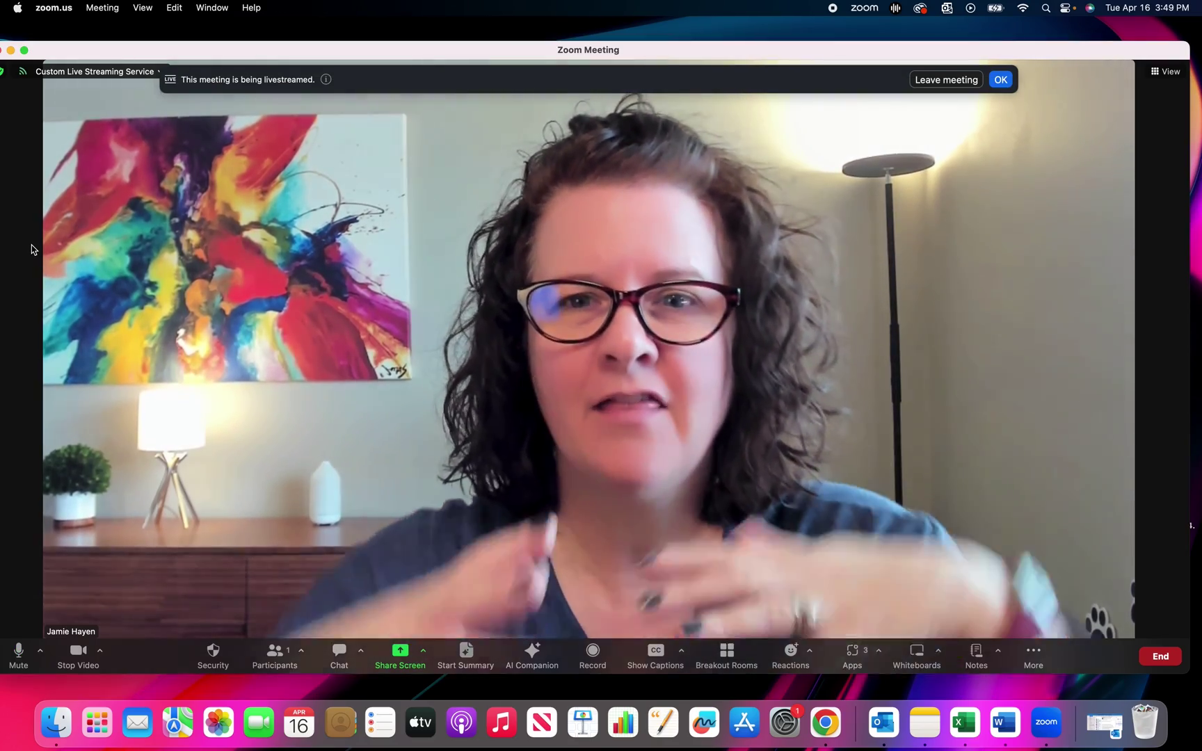